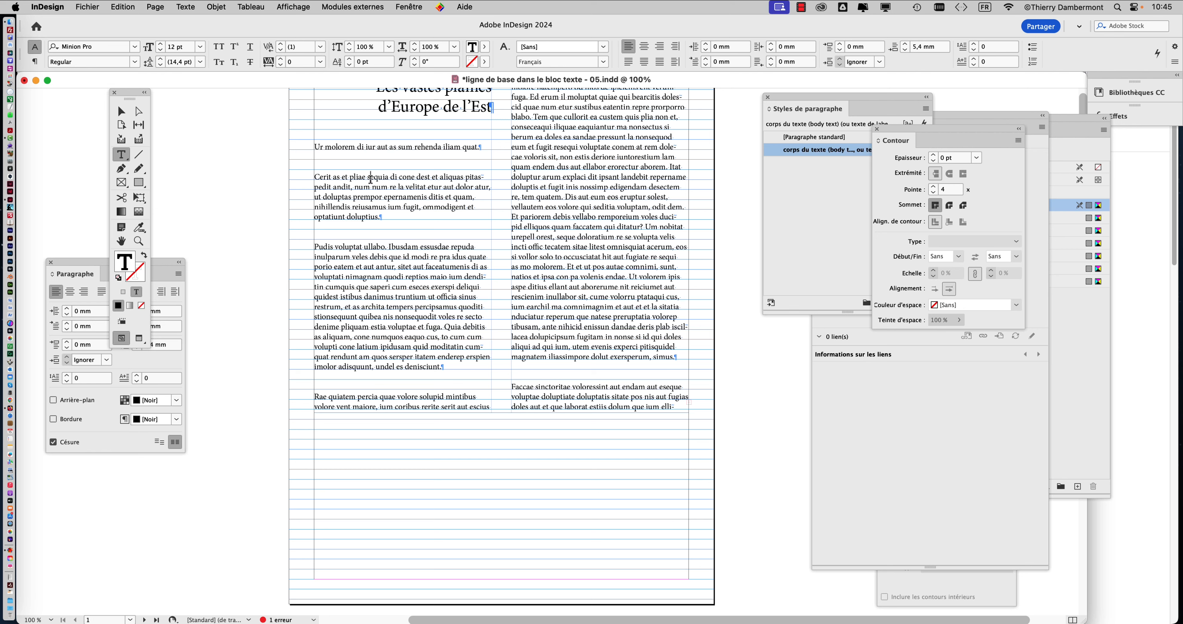
Show the Paragraph Styles panel, enlarge it to read the full name of the body text style, and close it.
{"action": "left_click", "coordinate": [186, 7]}
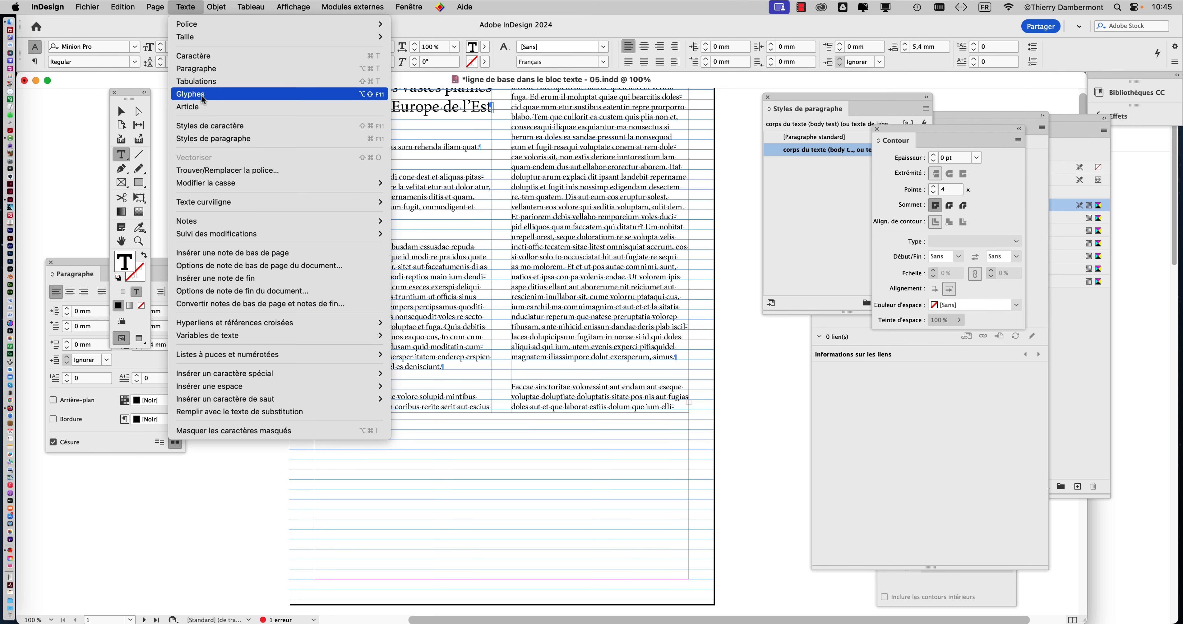
{"action": "left_click", "coordinate": [214, 139]}
{"action": "left_click_drag", "start_coordinate": [797, 99], "coordinate": [549, 99]}
{"action": "left_click_drag", "start_coordinate": [684, 312], "coordinate": [867, 236]}
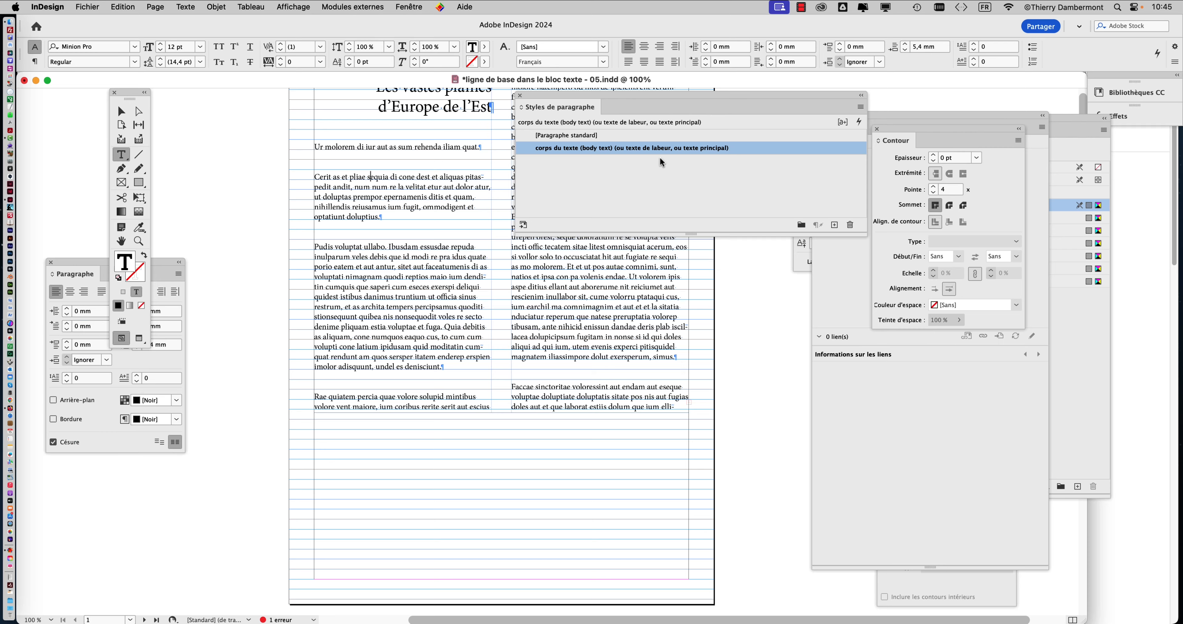
{"action": "left_click", "coordinate": [520, 96]}
Close the Stroke and Links panels and set all the body text in the two-column frame to 16 pt.
{"action": "left_click", "coordinate": [315, 148]}
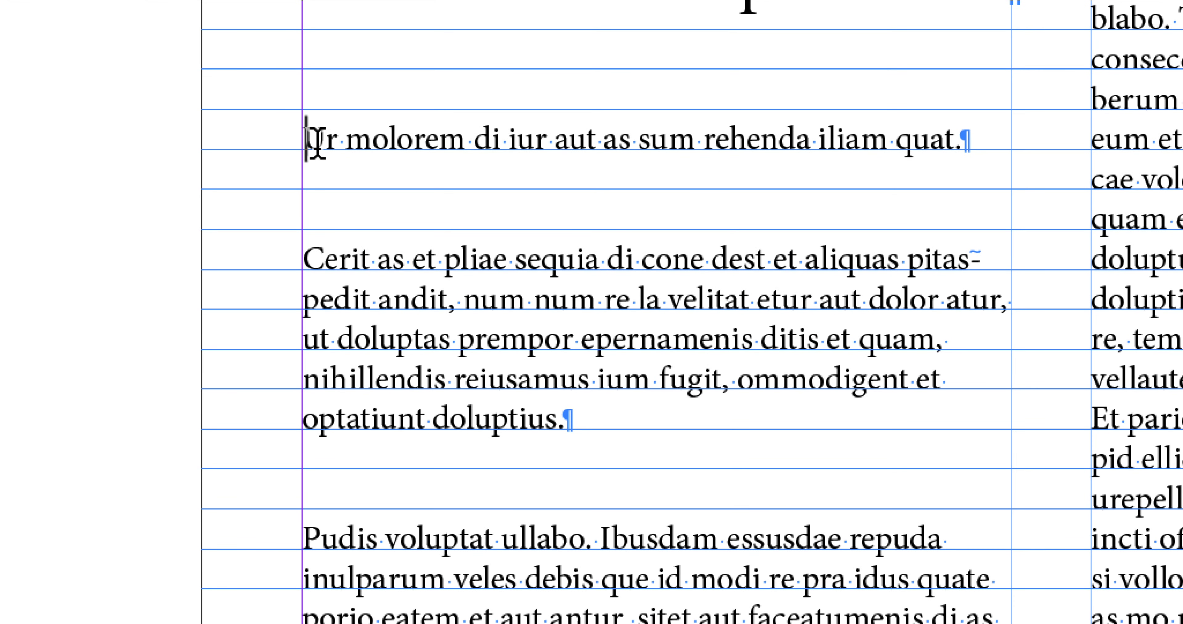
{"action": "key", "text": "Escape"}
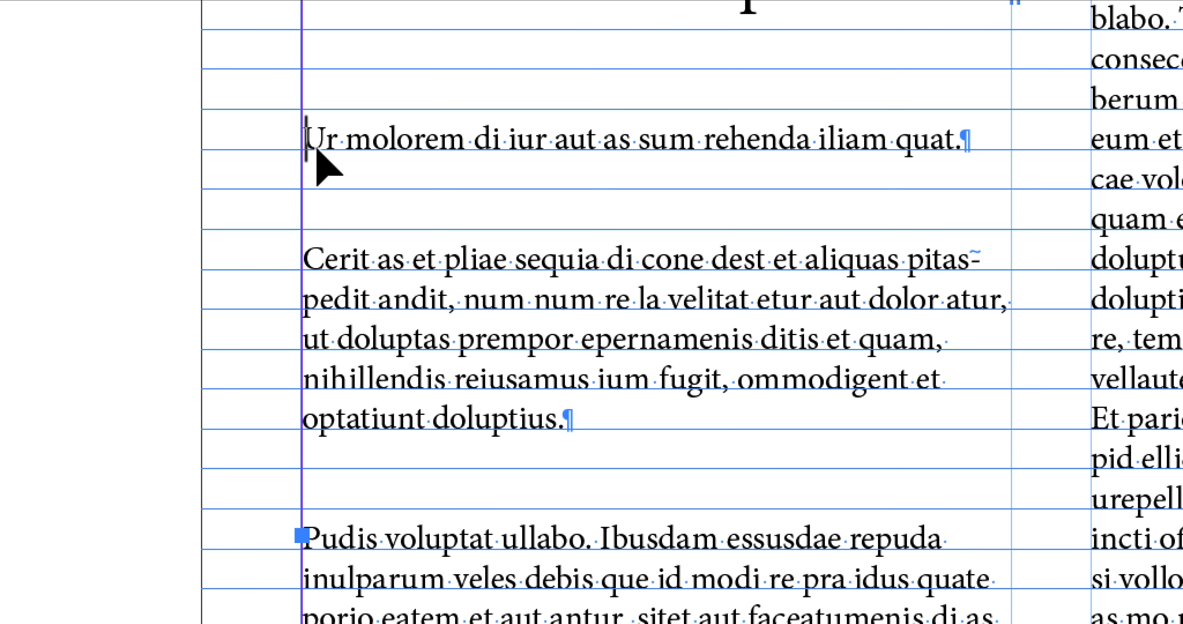
{"action": "double_click", "coordinate": [312, 142]}
{"action": "key", "text": "super+a"}
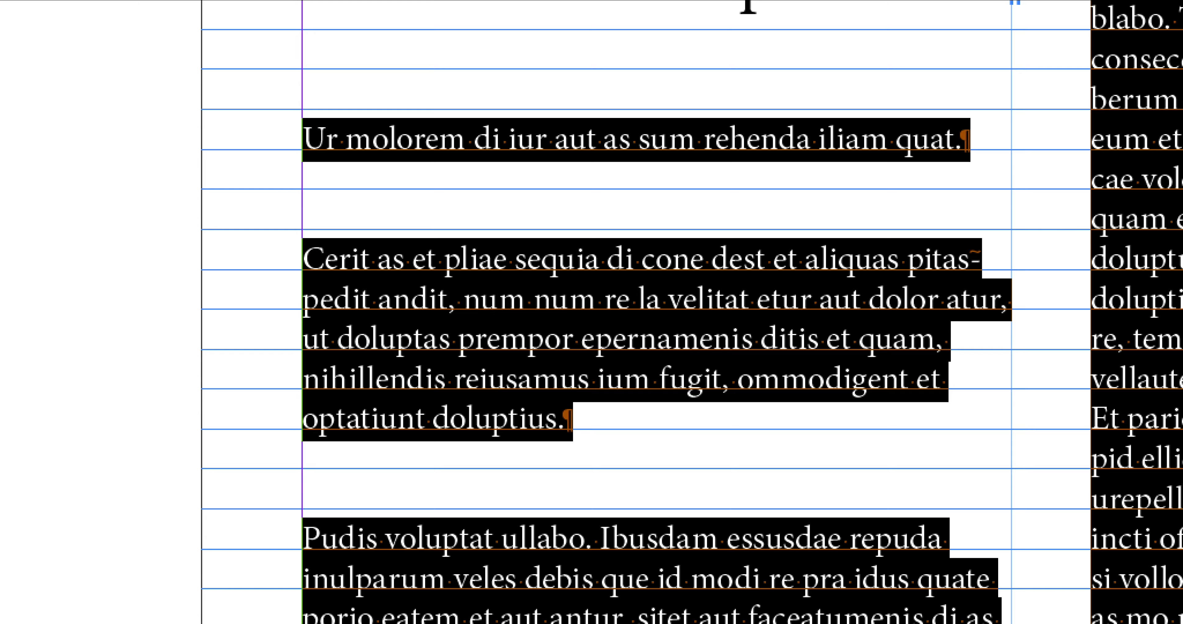
{"action": "scroll", "coordinate": [423, 186], "scroll_direction": "up", "scroll_amount": 2}
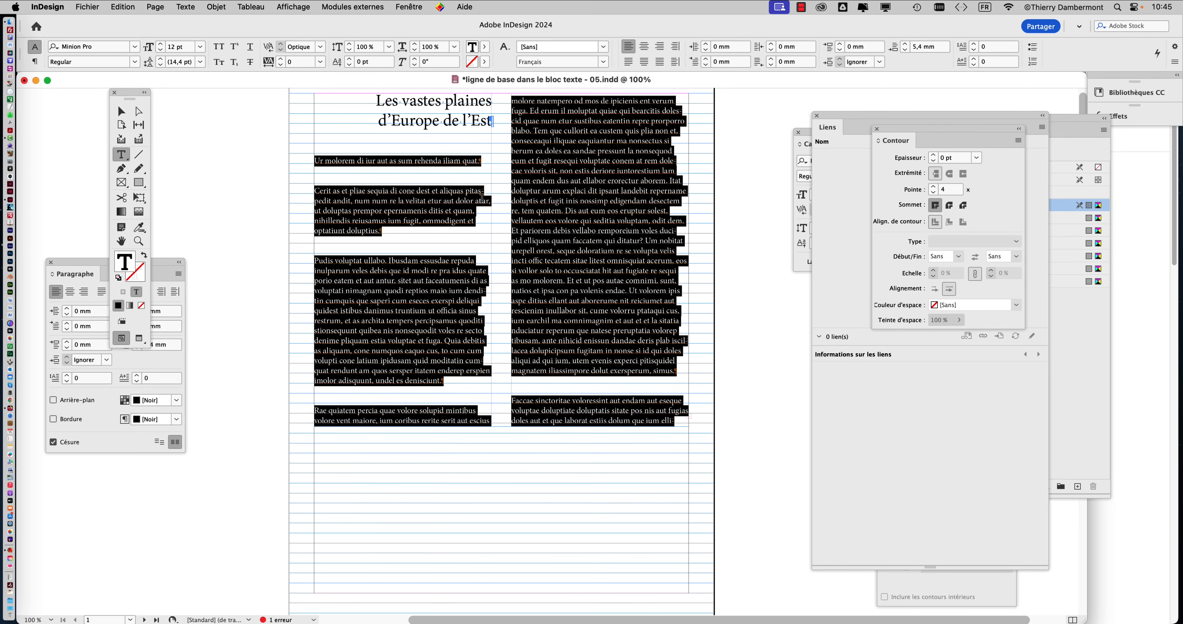
{"action": "scroll", "coordinate": [482, 198], "scroll_direction": "up", "scroll_amount": 1}
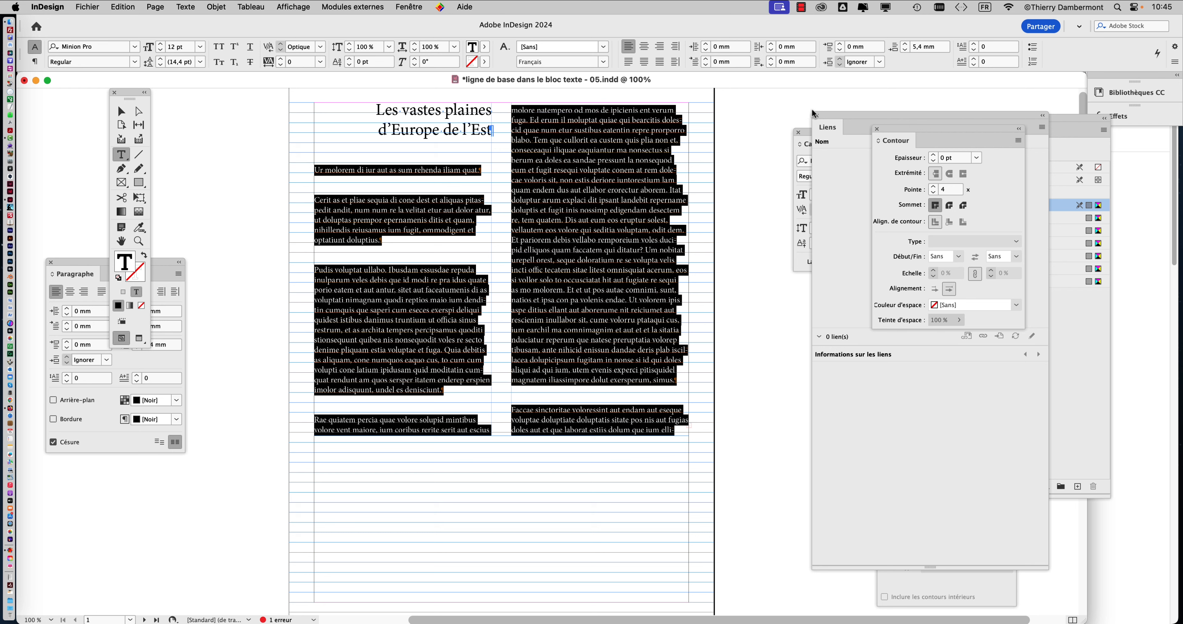
{"action": "left_click", "coordinate": [877, 129]}
{"action": "left_click", "coordinate": [816, 115]}
{"action": "left_click_drag", "start_coordinate": [813, 134], "coordinate": [722, 144]}
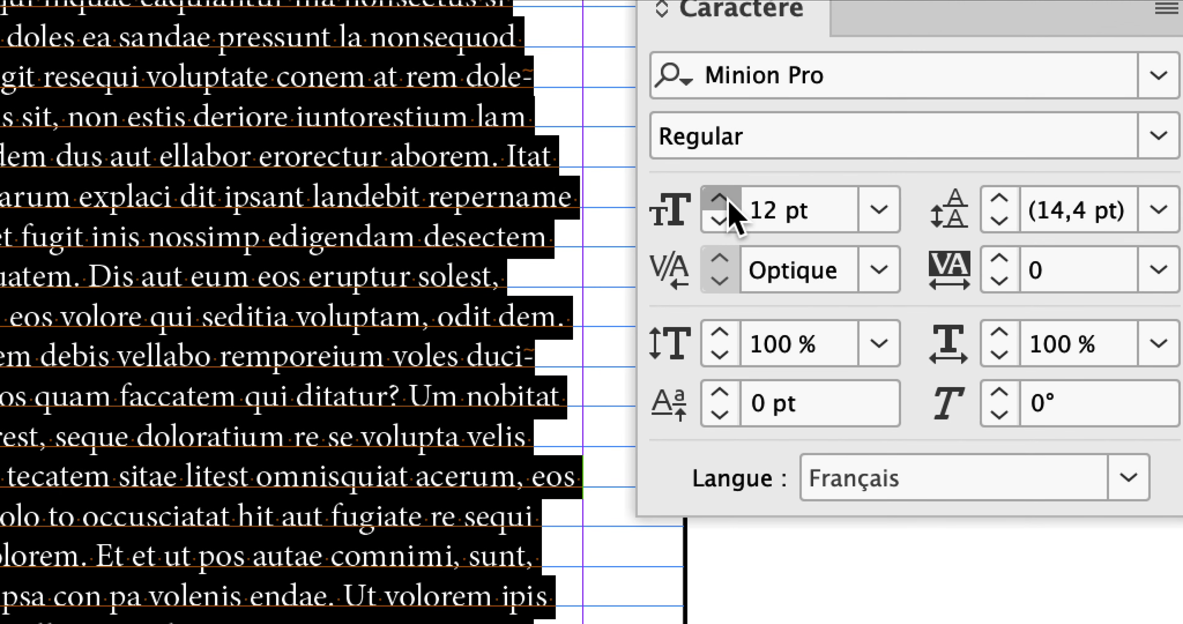
{"action": "left_click", "coordinate": [679, 187]}
{"action": "left_click", "coordinate": [680, 189]}
{"action": "left_click", "coordinate": [729, 205]}
{"action": "left_click", "coordinate": [728, 204]}
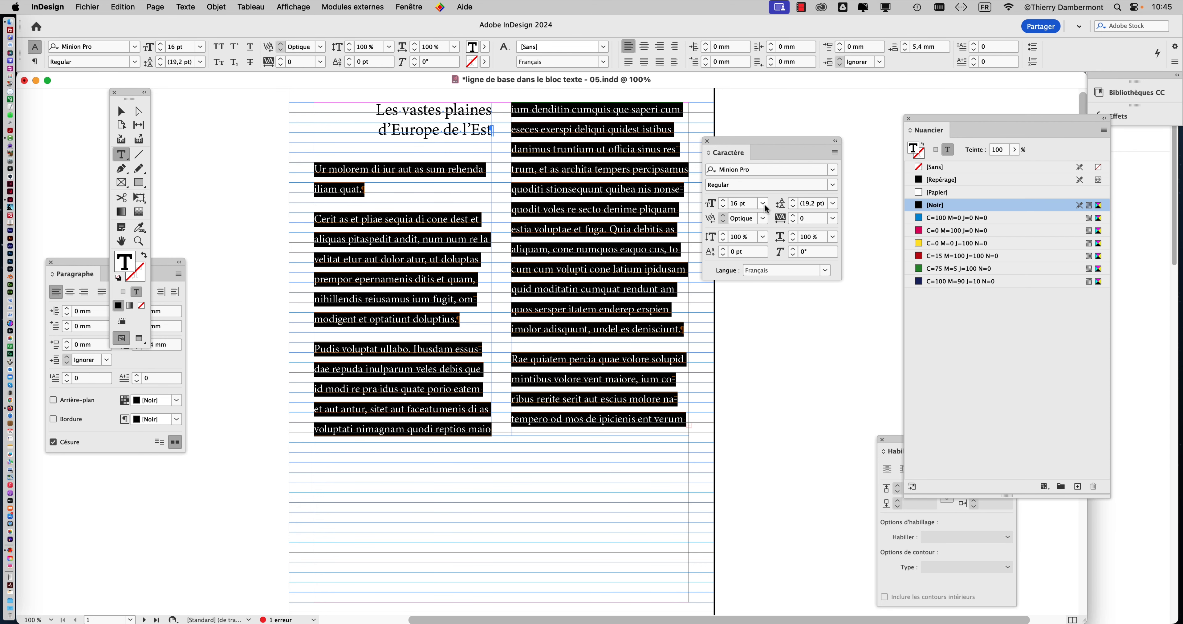
{"action": "left_click", "coordinate": [718, 203]}
Move the Character panel clear of the columns and compare the body text lines with the baseline grid.
{"action": "scroll", "coordinate": [365, 184], "scroll_direction": "up", "scroll_amount": 2}
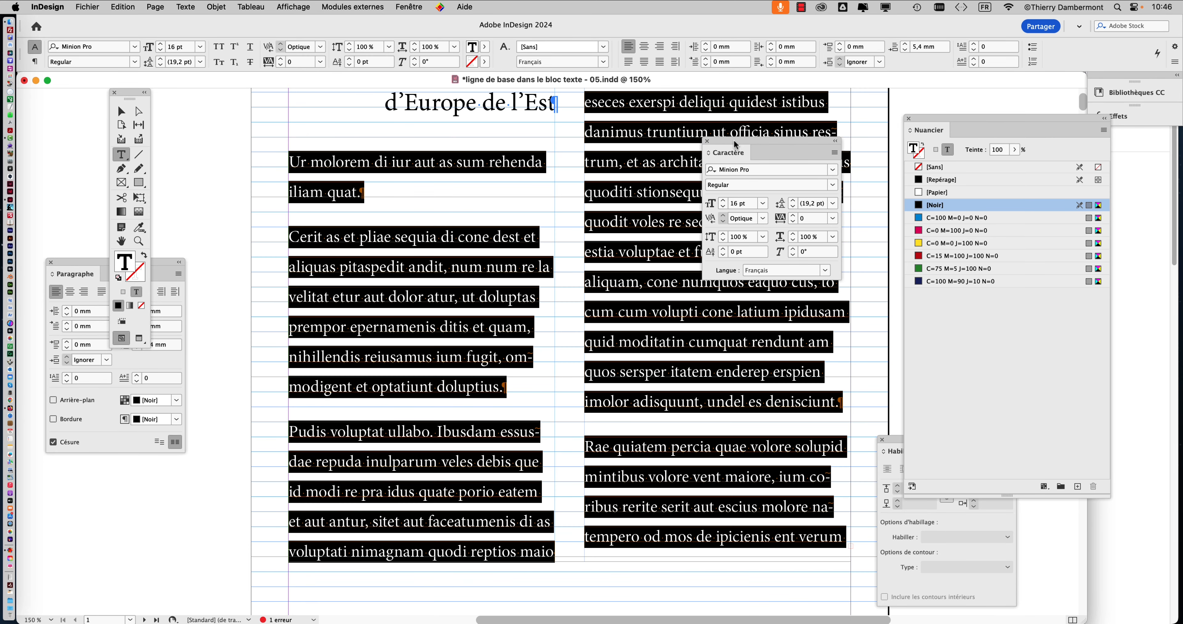
{"action": "left_click_drag", "start_coordinate": [734, 141], "coordinate": [786, 141]}
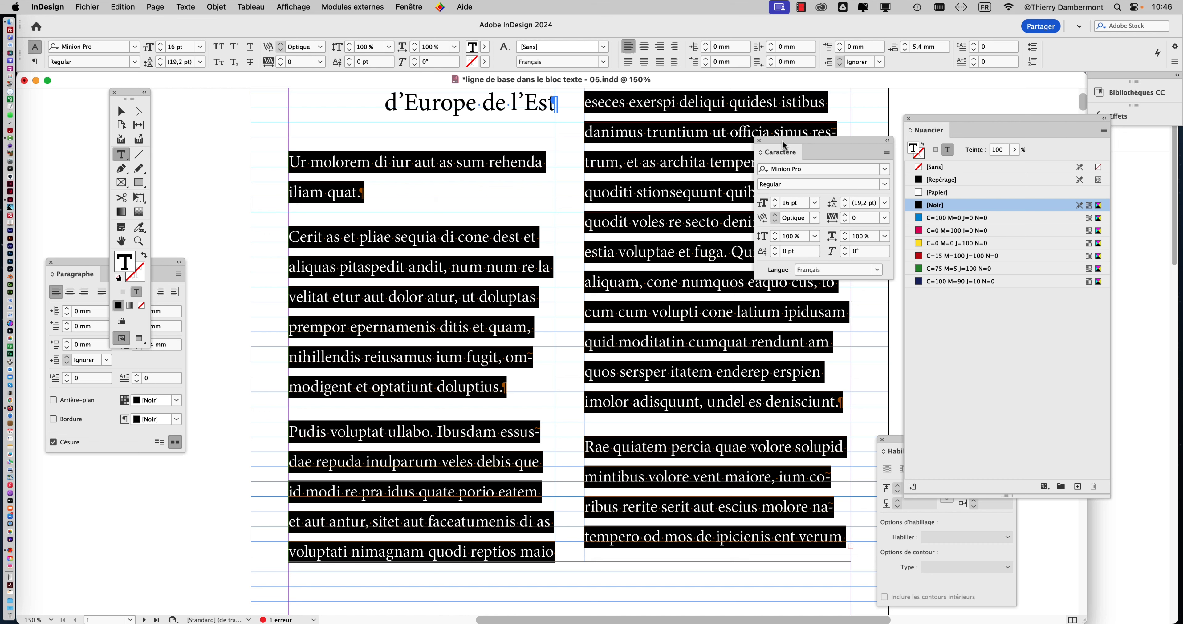
{"action": "left_click_drag", "start_coordinate": [790, 140], "coordinate": [885, 107]}
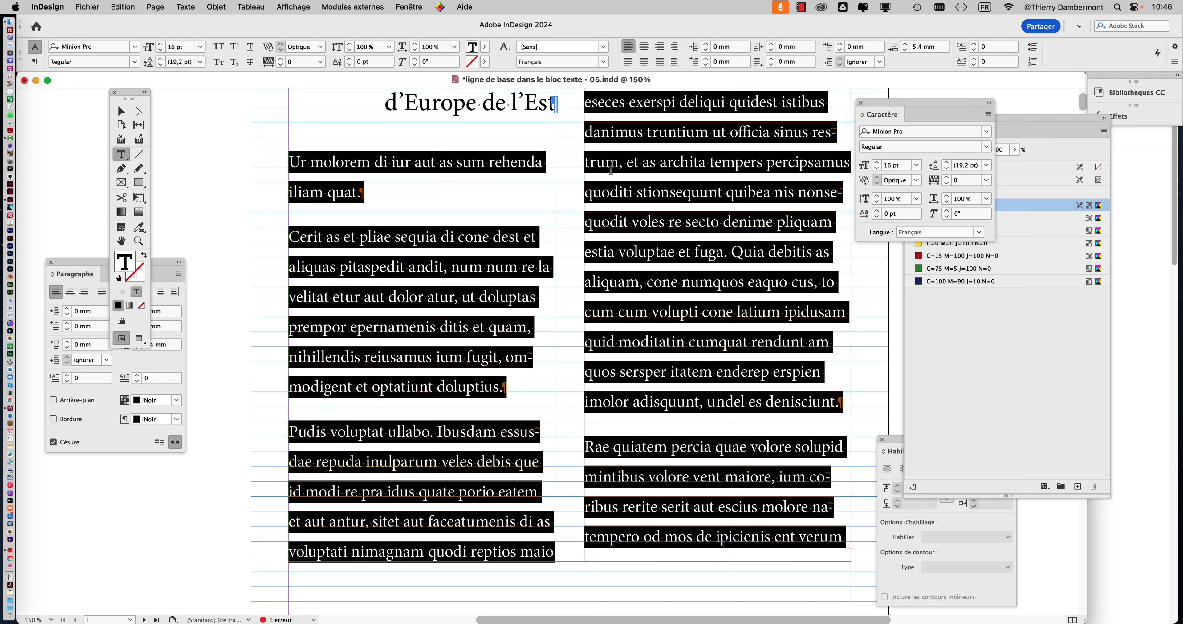
{"action": "left_click", "coordinate": [121, 112]}
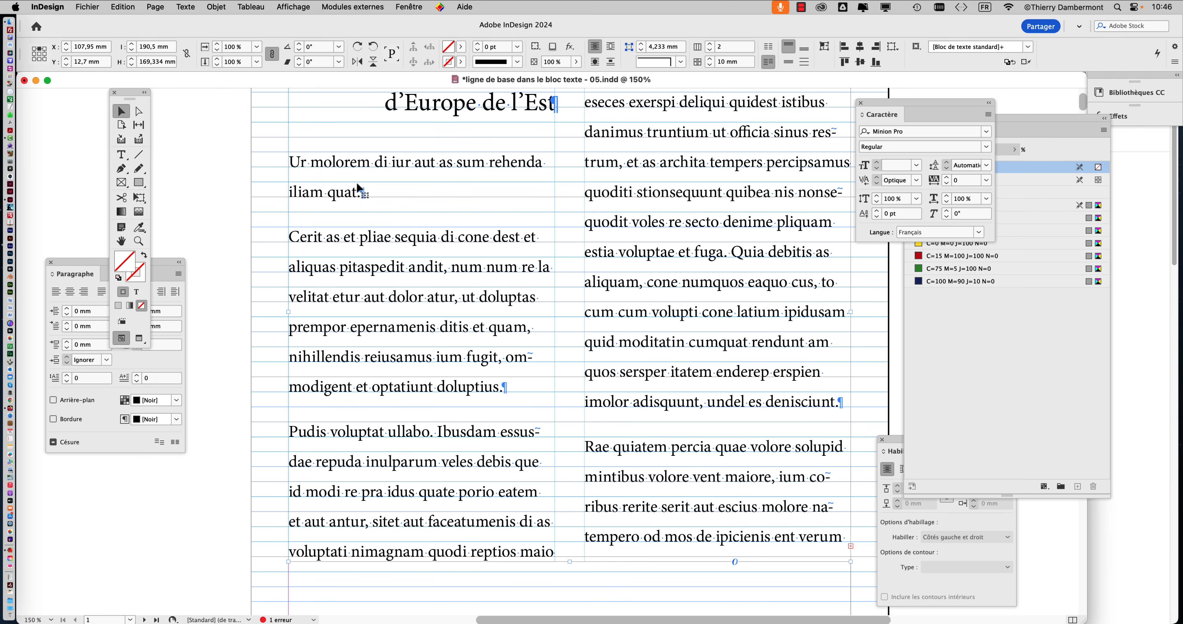
{"action": "key", "text": "super+1"}
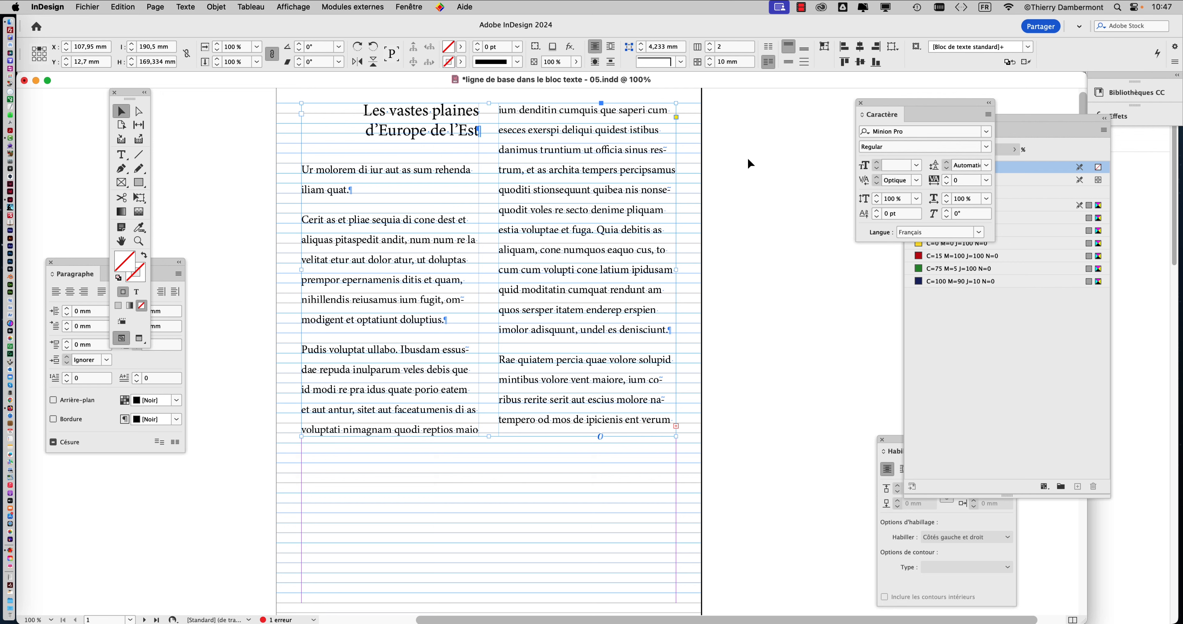
Move the tools panel beside the page and place the text cursor in the first body paragraph to check its leading.
{"action": "left_click_drag", "start_coordinate": [135, 94], "coordinate": [264, 125]}
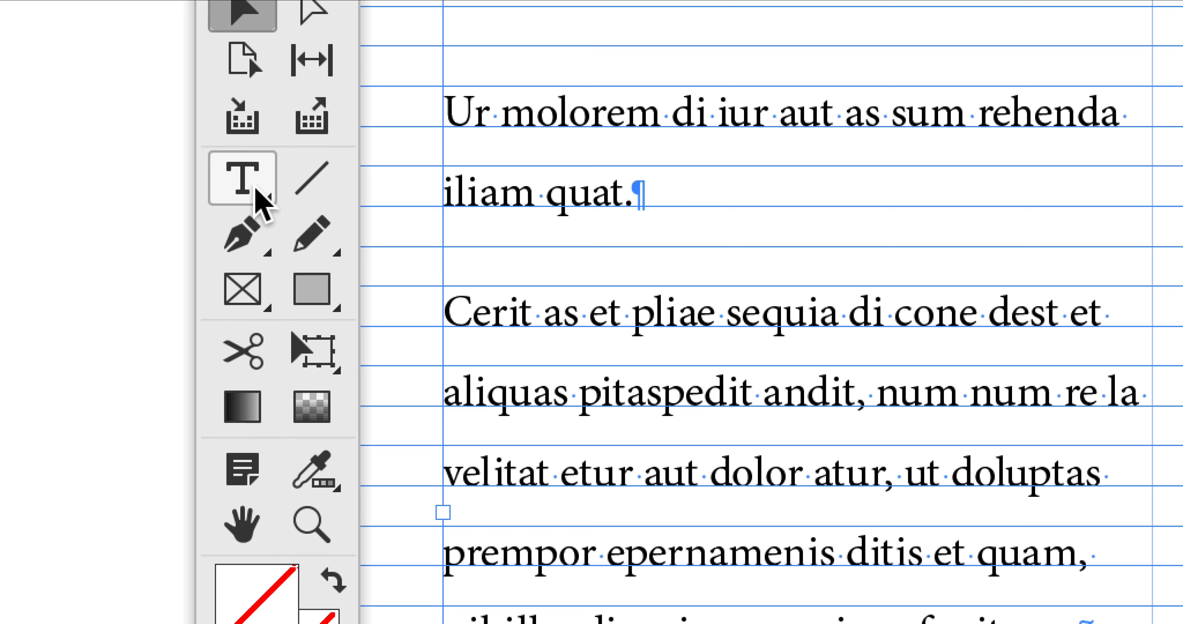
{"action": "left_click", "coordinate": [244, 179]}
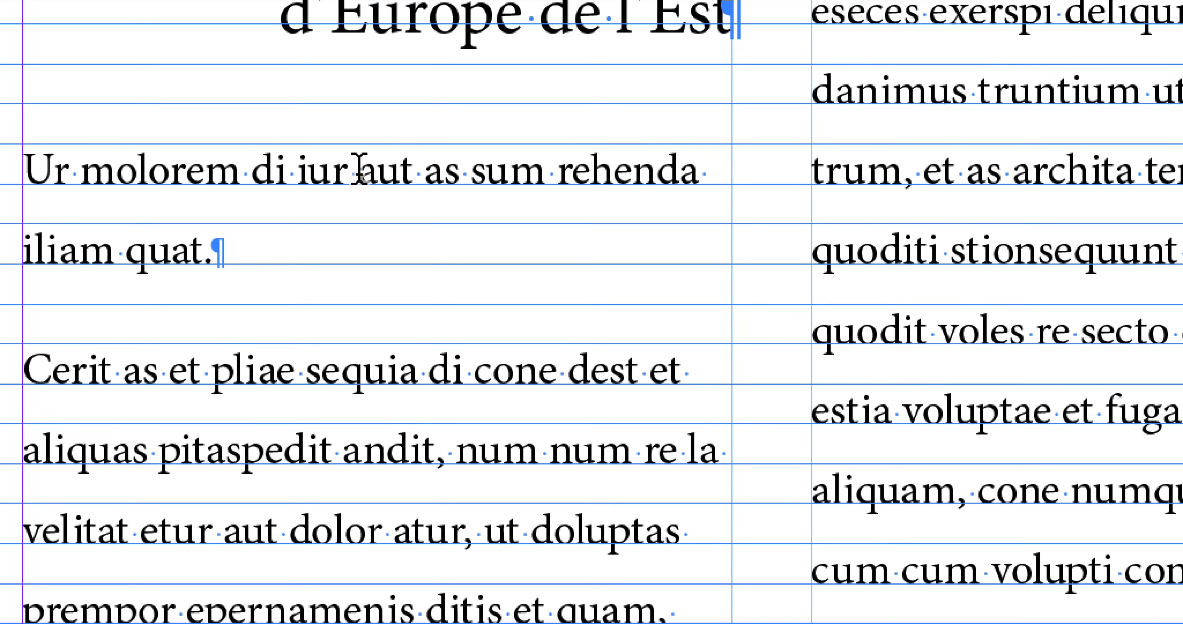
{"action": "left_click", "coordinate": [341, 170]}
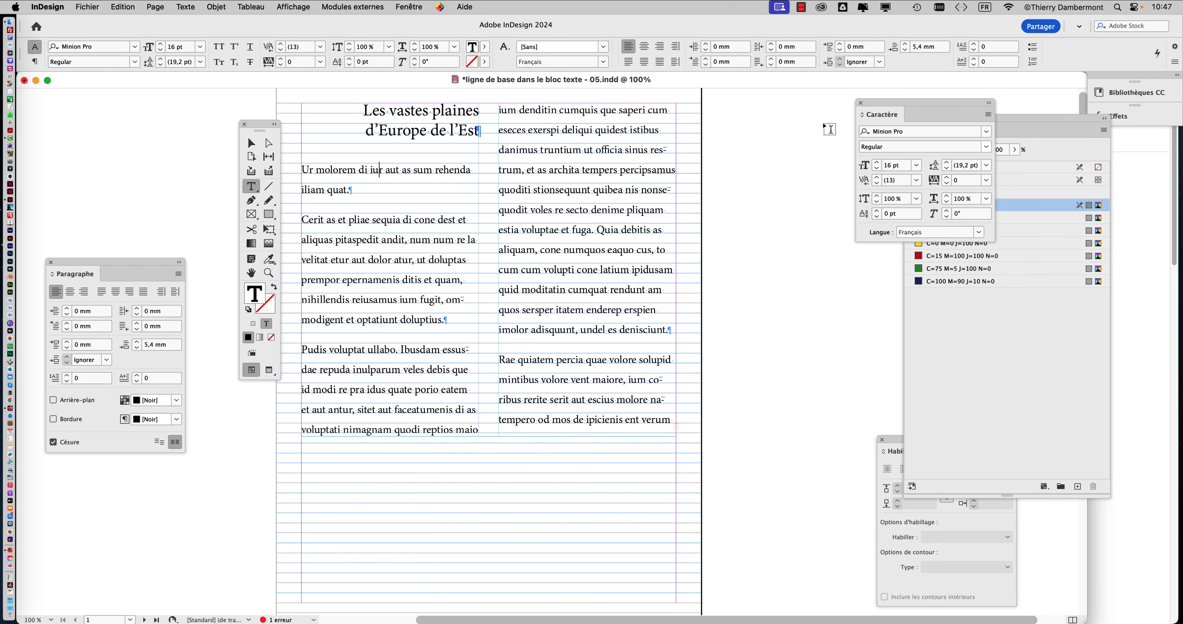
Select the two-column text frame and enable a custom baseline grid in its Text Frame Options.
{"action": "left_click", "coordinate": [252, 144]}
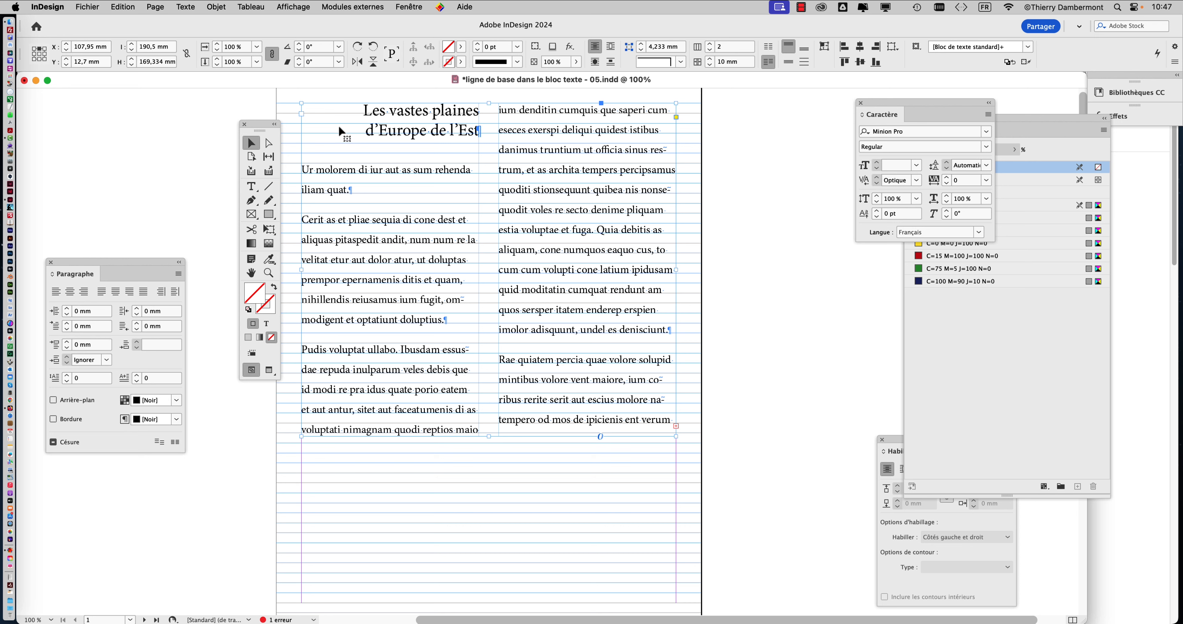
{"action": "left_click_drag", "start_coordinate": [260, 126], "coordinate": [229, 115]}
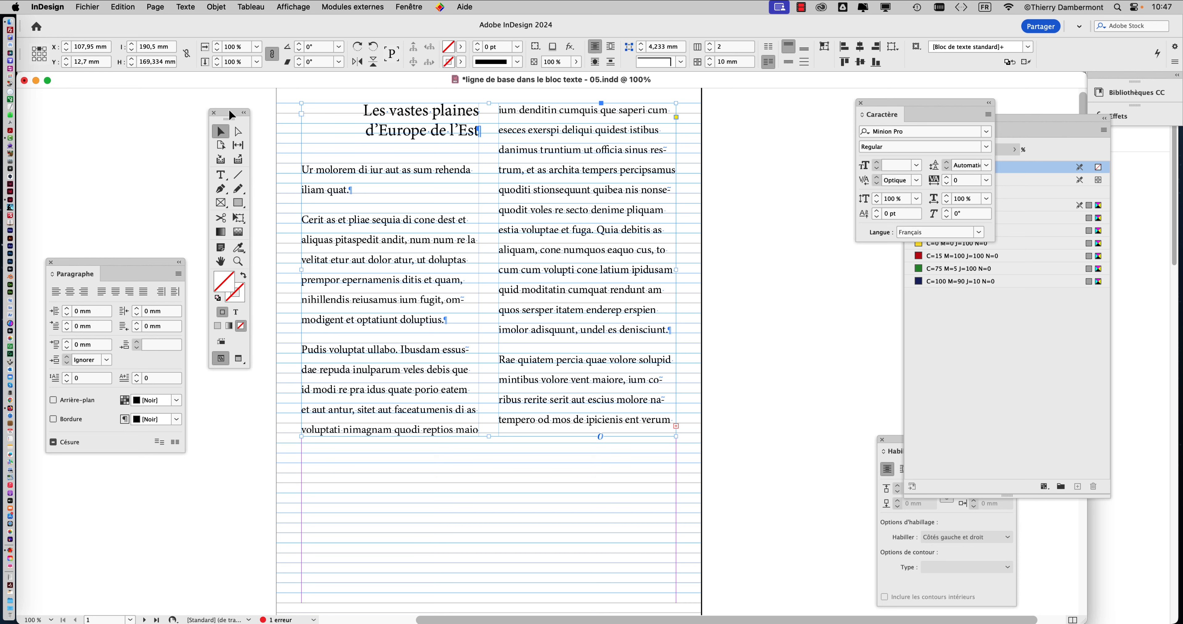
{"action": "key", "text": "super+b"}
{"action": "left_click_drag", "start_coordinate": [896, 115], "coordinate": [720, 93]}
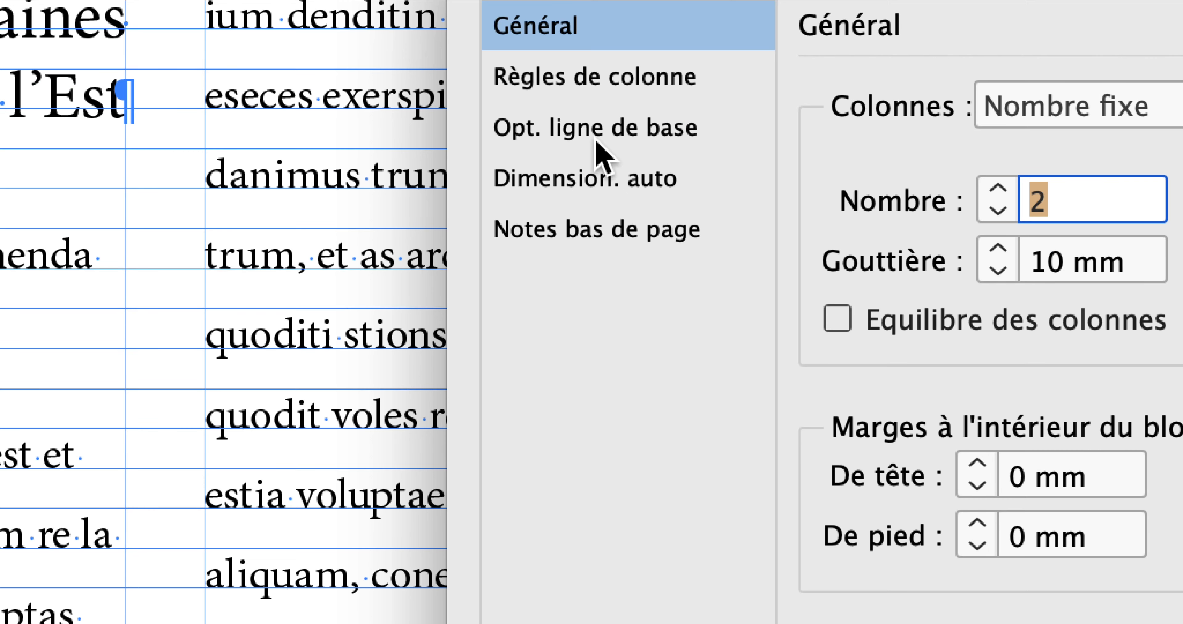
{"action": "left_click", "coordinate": [597, 139]}
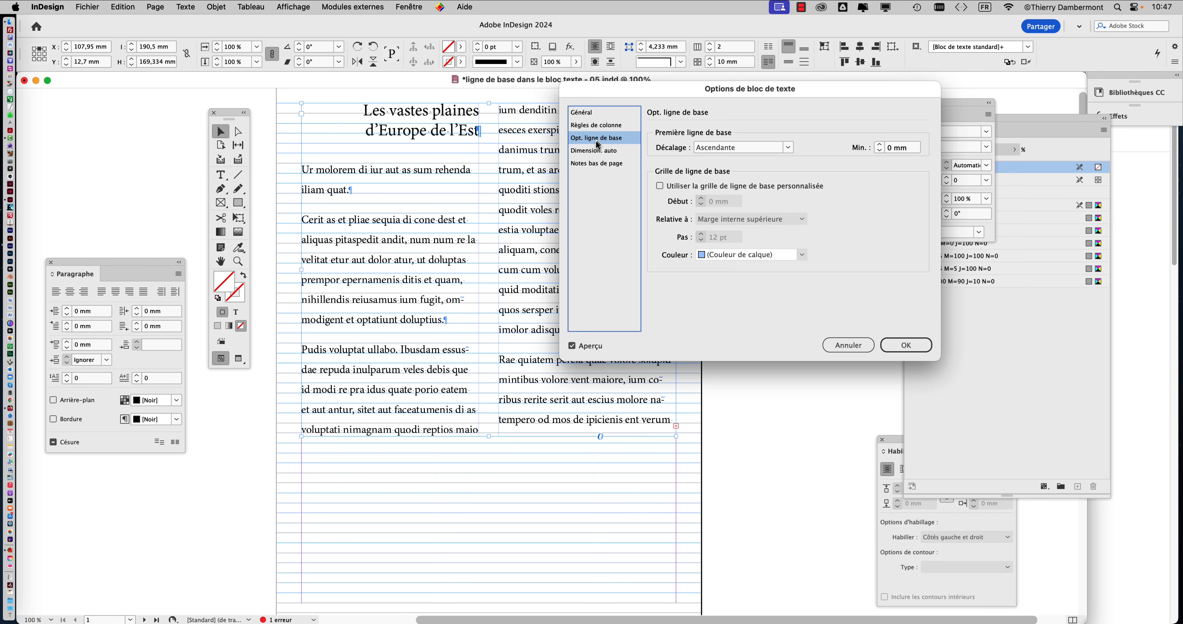
{"action": "left_click_drag", "start_coordinate": [641, 90], "coordinate": [809, 102]}
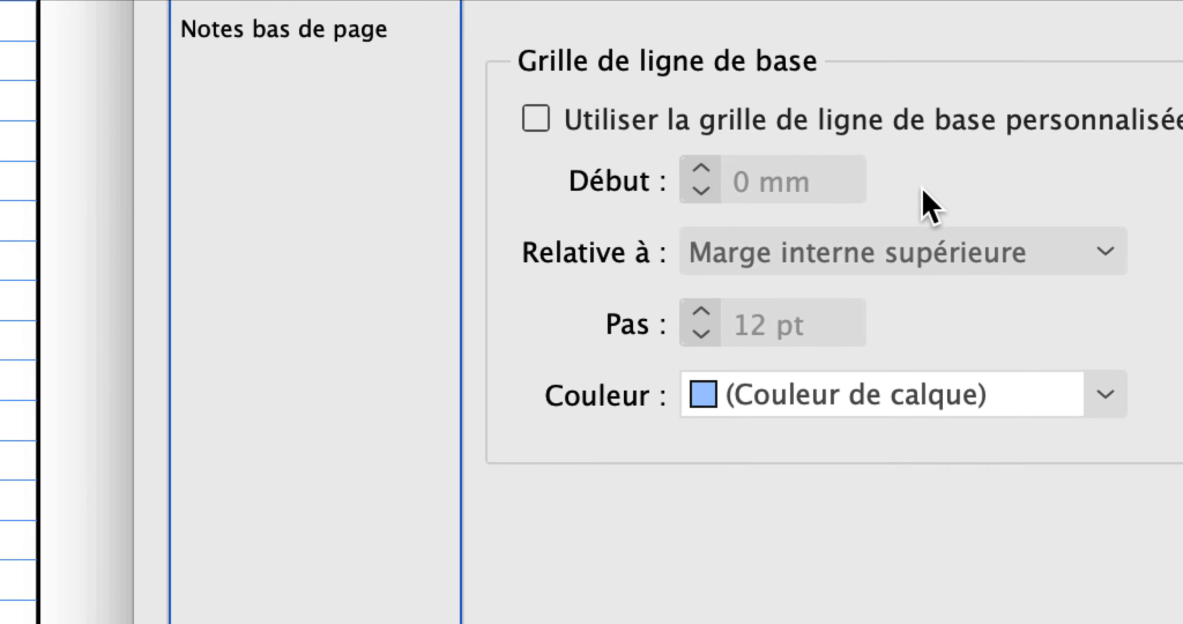
{"action": "left_click", "coordinate": [979, 71]}
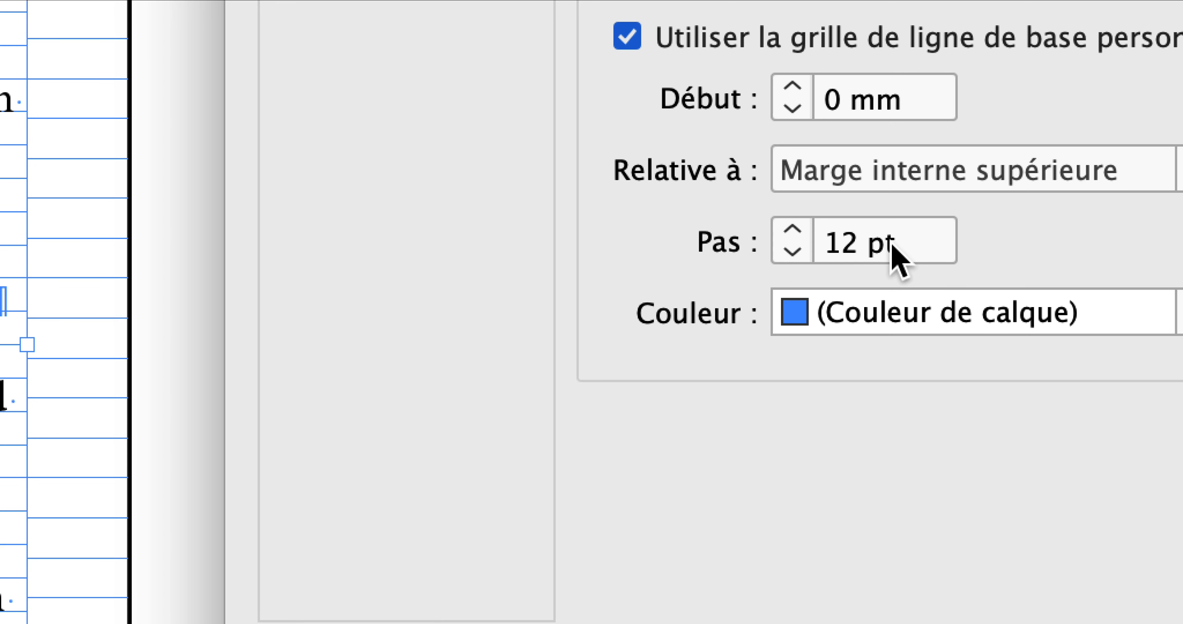
Set the frame's custom baseline grid increment to 19,2 pt and apply the frame options.
{"action": "left_click_drag", "start_coordinate": [896, 251], "coordinate": [804, 248]}
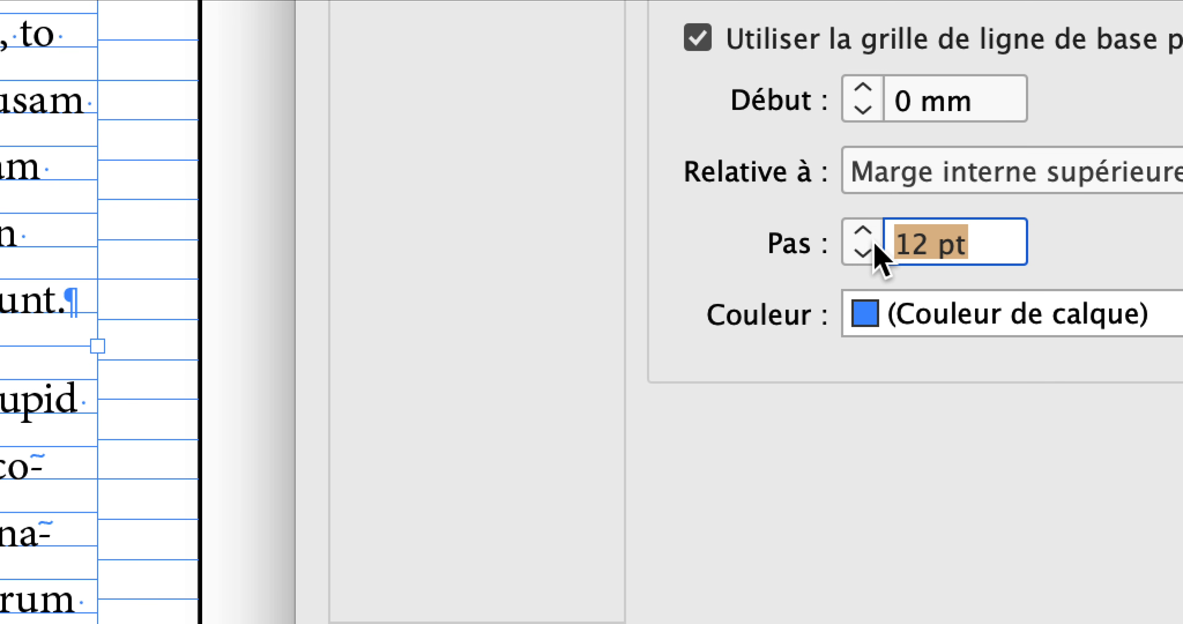
{"action": "type", "text": "19,2"}
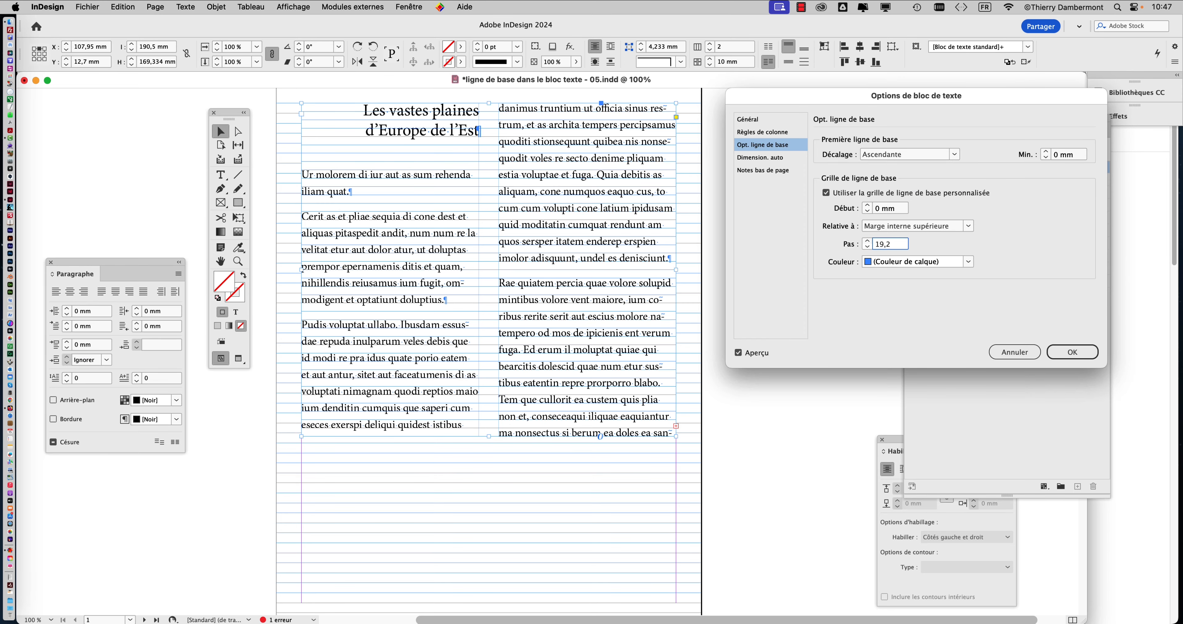
{"action": "key", "text": "Tab"}
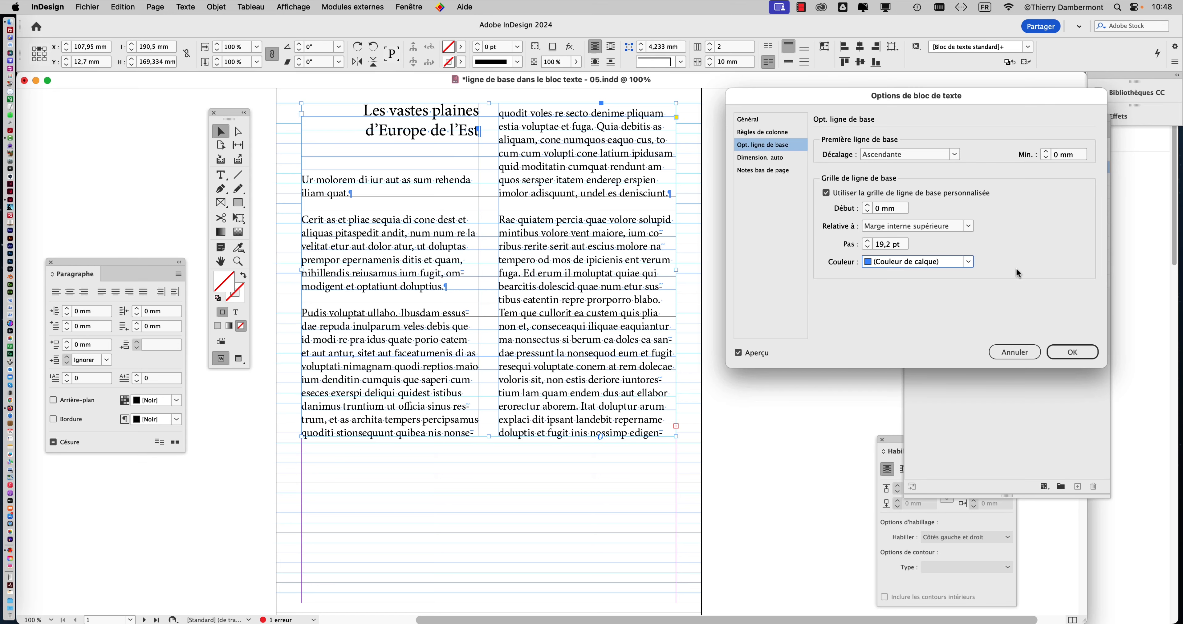
{"action": "left_click", "coordinate": [1057, 350]}
{"action": "key", "text": "super+minus"}
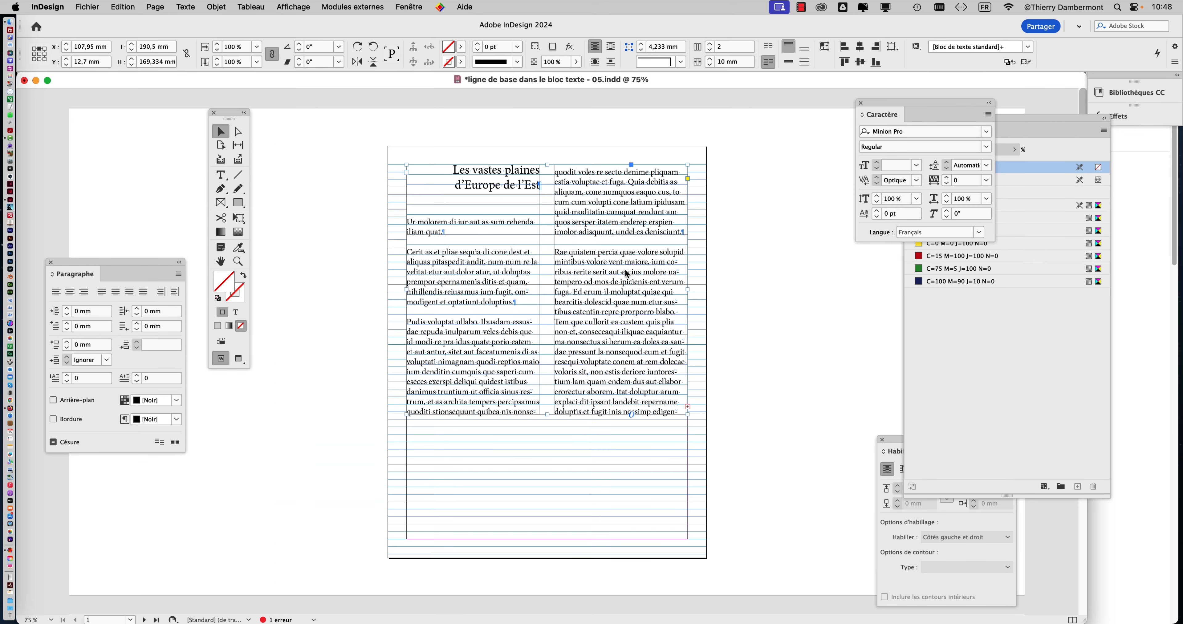
Save the document under the new name "ligne de base dans le bloc texte - 06.indd" in the InDesign folder.
{"action": "left_click", "coordinate": [61, 7]}
{"action": "mouse_move", "coordinate": [85, 7]}
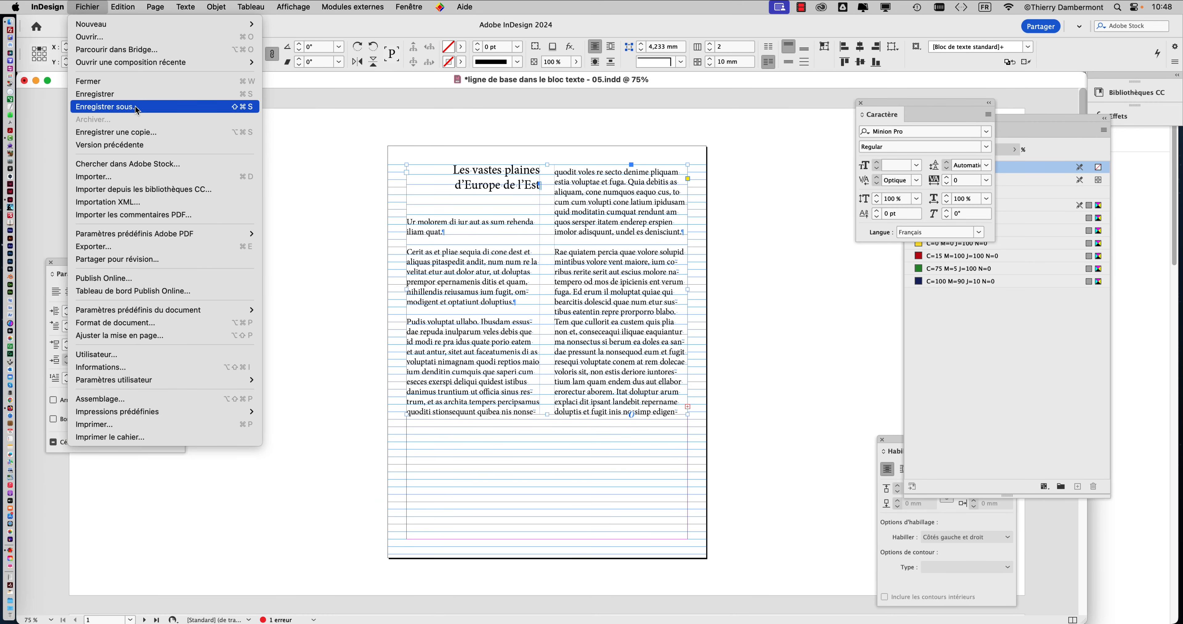
{"action": "left_click", "coordinate": [134, 108]}
{"action": "left_click", "coordinate": [709, 90]}
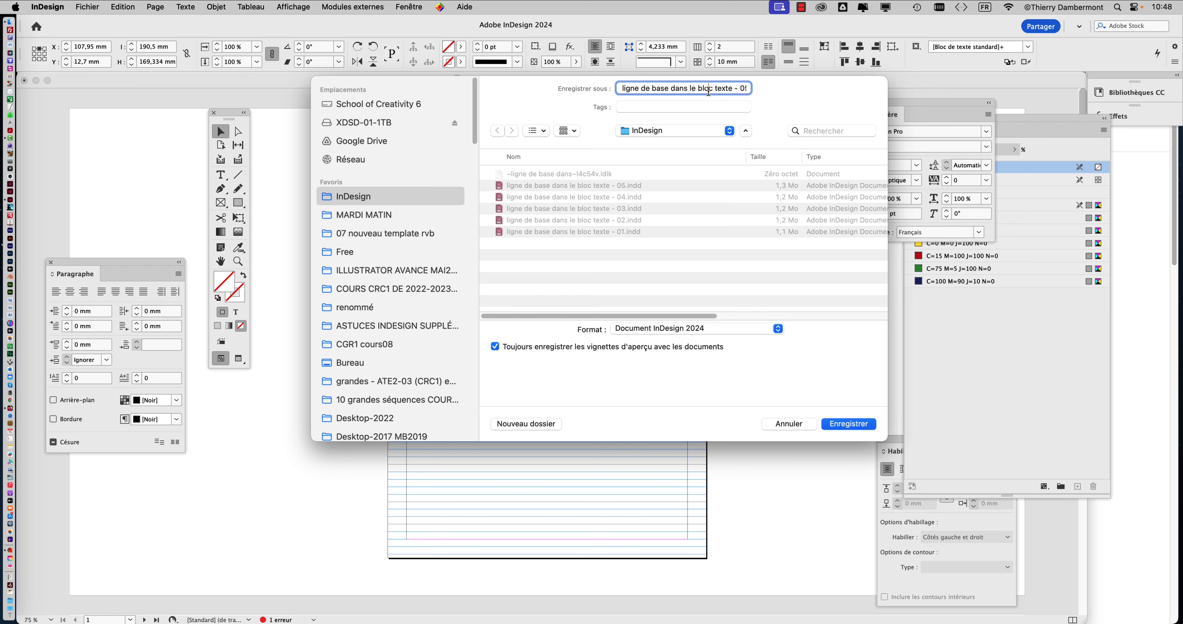
{"action": "key", "text": "Down"}
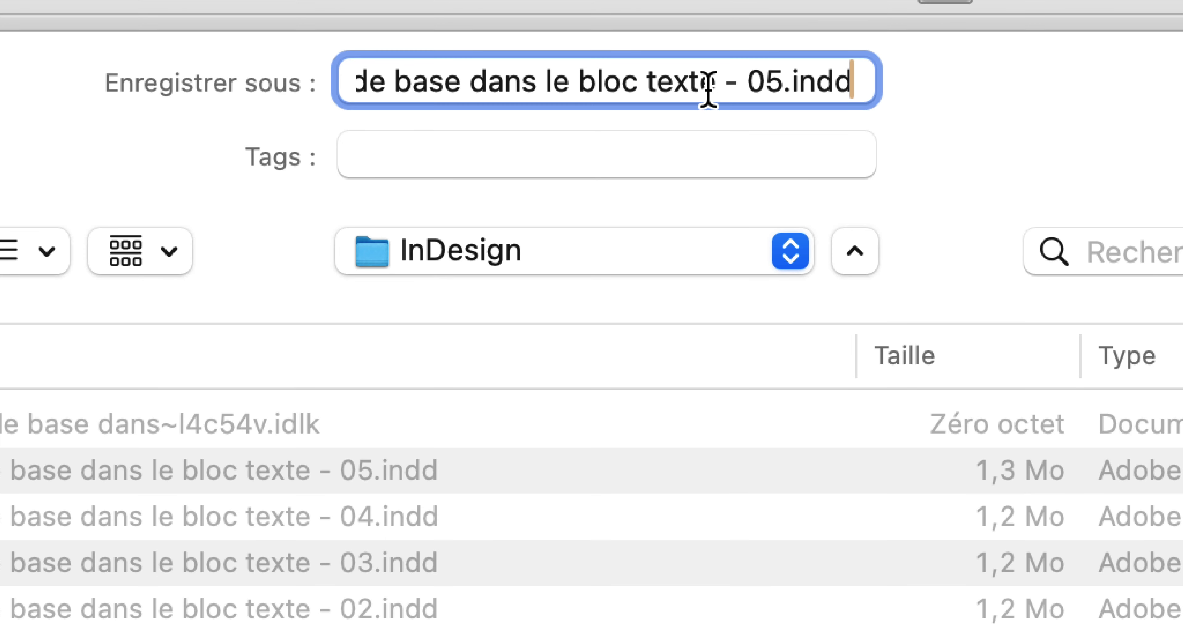
{"action": "left_click_drag", "start_coordinate": [722, 89], "coordinate": [735, 91]}
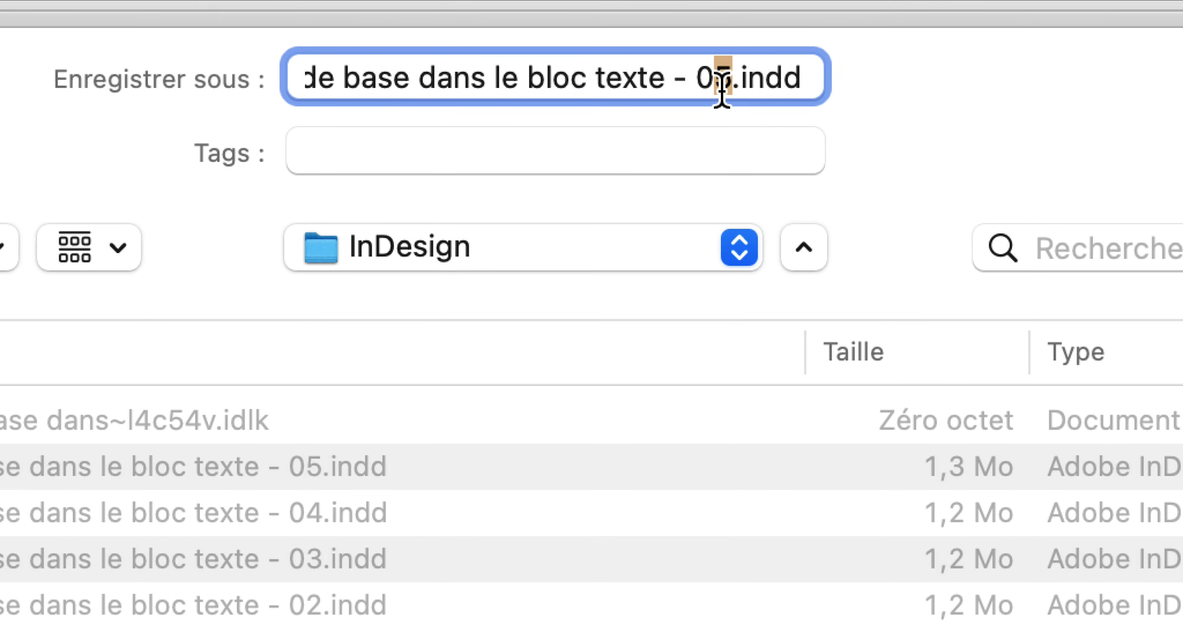
{"action": "type", "text": "6"}
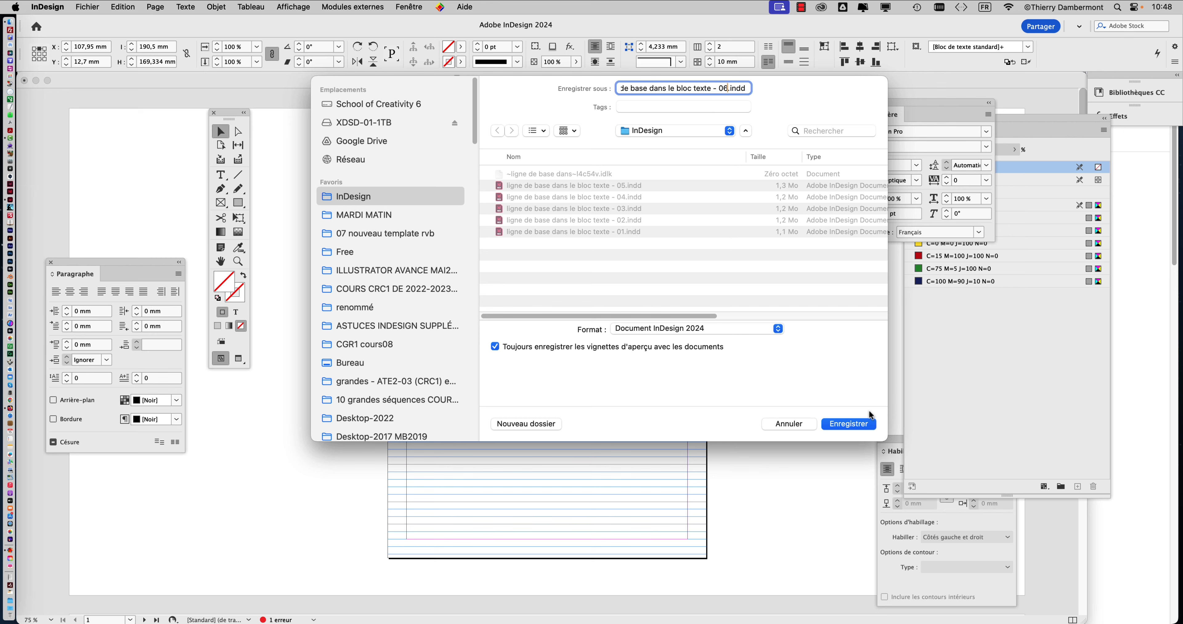
{"action": "left_click", "coordinate": [839, 426]}
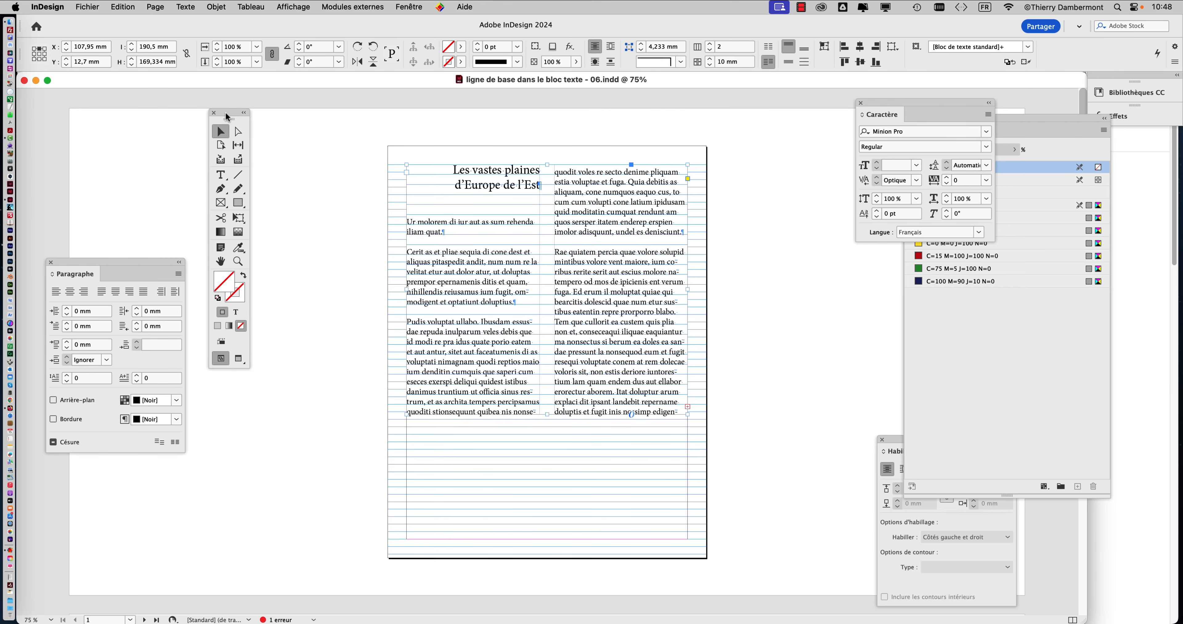
Move the tools panel next to the page and put the text cursor in the first body paragraph with the Type tool.
{"action": "left_click_drag", "start_coordinate": [227, 116], "coordinate": [339, 140]}
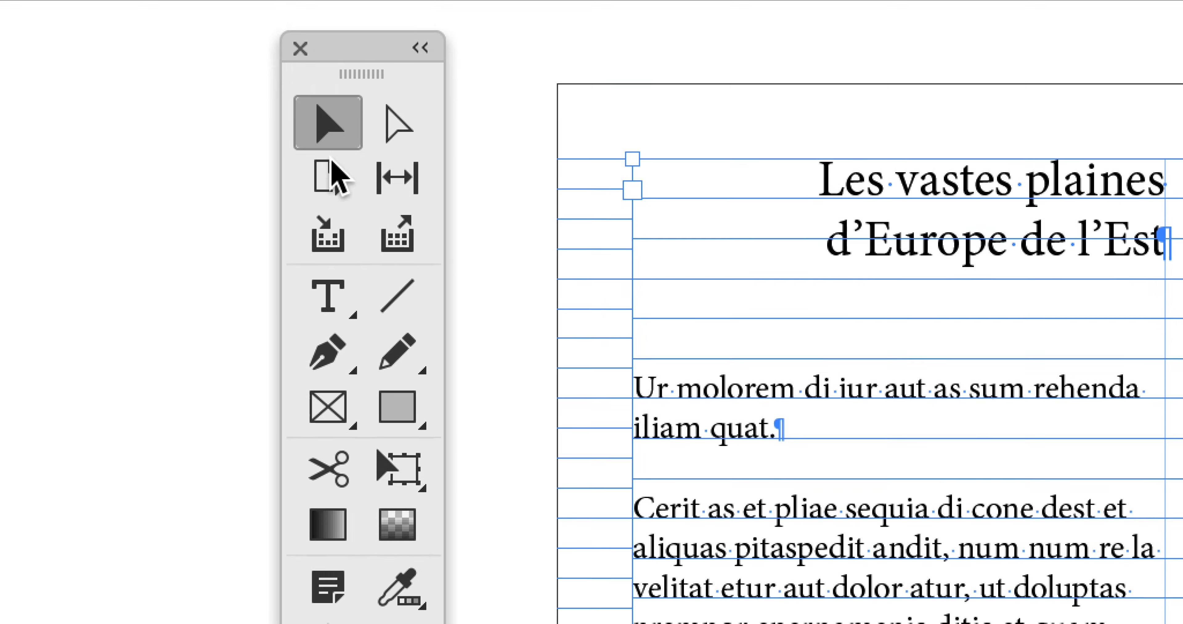
{"action": "left_click", "coordinate": [332, 300]}
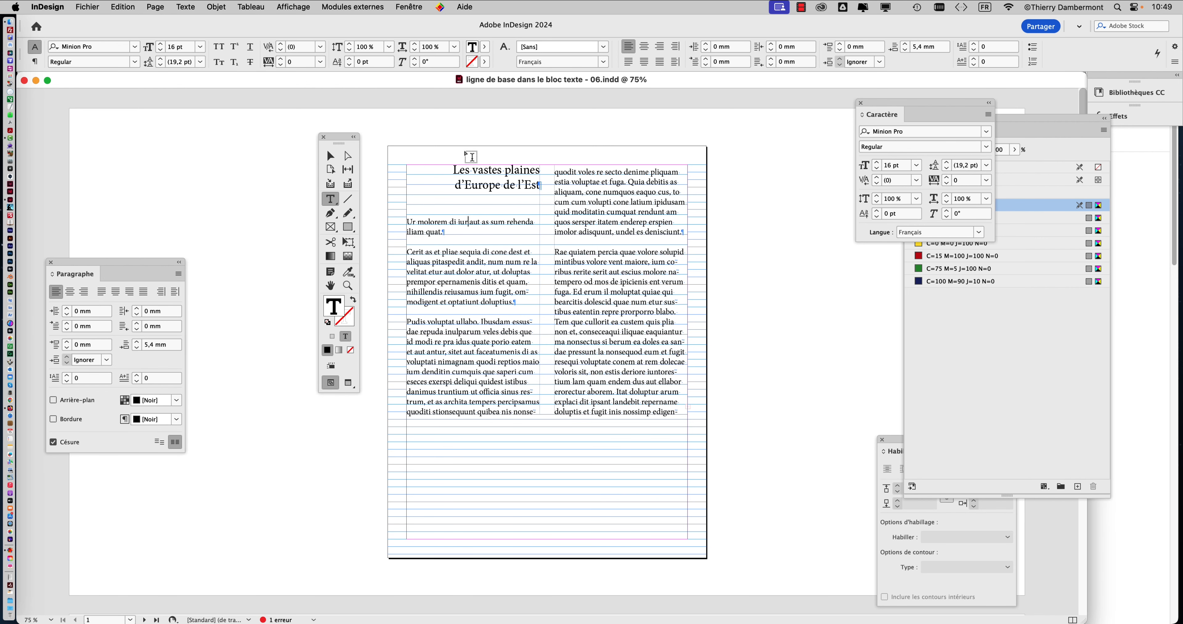
Select all the body text from "Ur molorem" to the end of the story, leaving out the title, and clear the panels aside.
{"action": "left_click_drag", "start_coordinate": [339, 143], "coordinate": [325, 138]}
{"action": "key", "text": "super+1"}
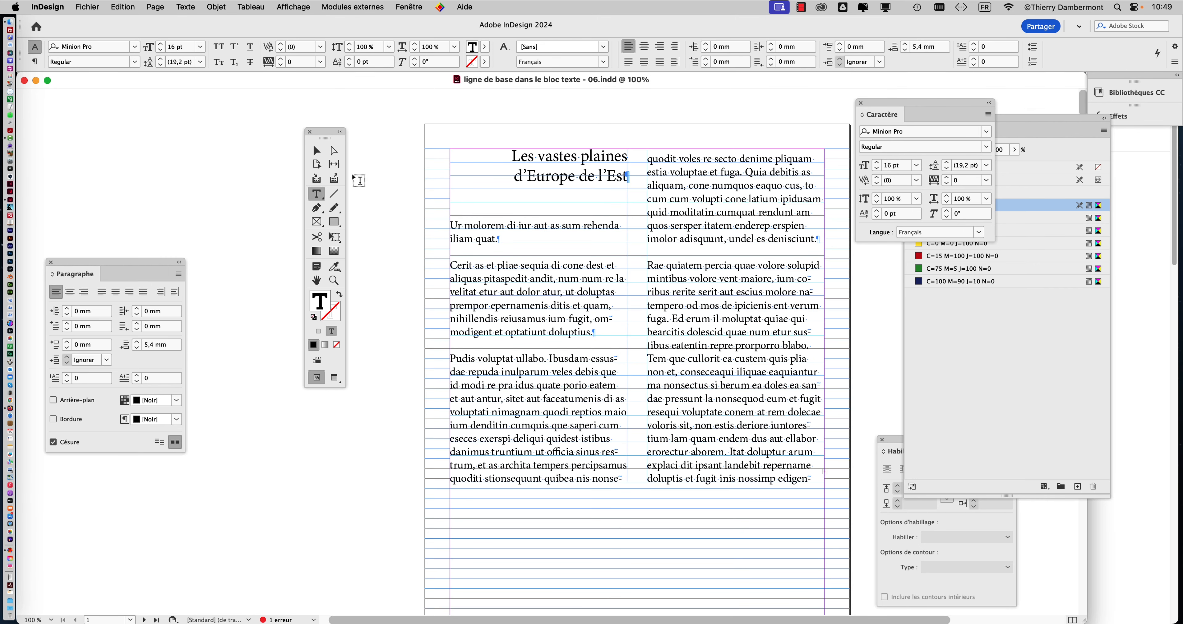
{"action": "left_click", "coordinate": [452, 226]}
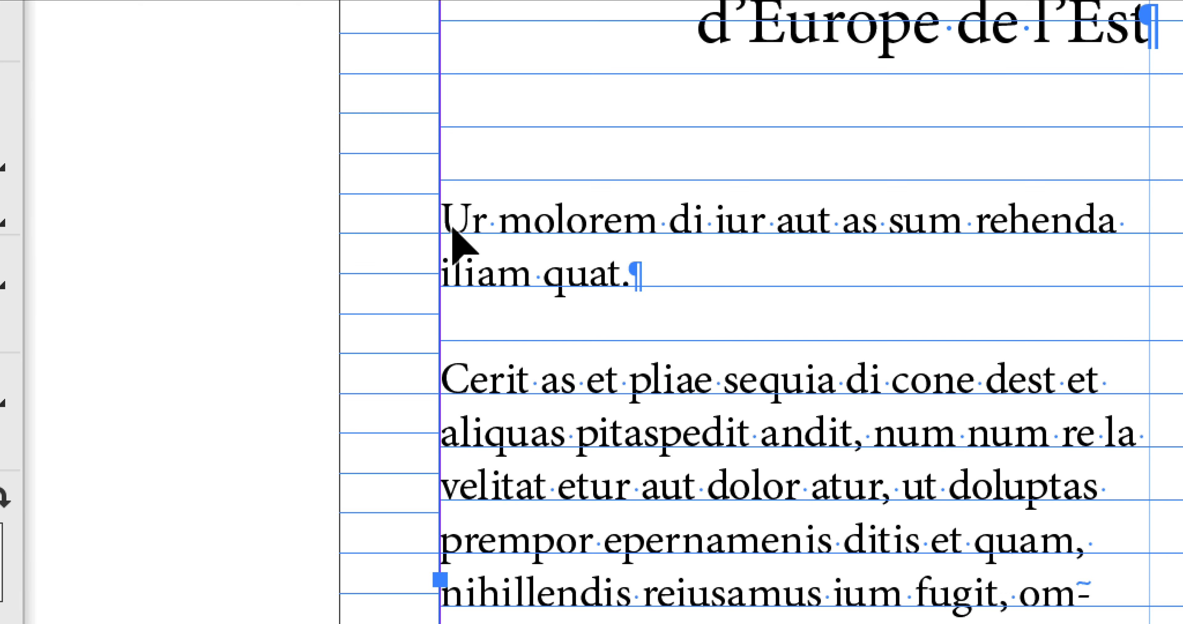
{"action": "key", "text": "ctrl+shift+End"}
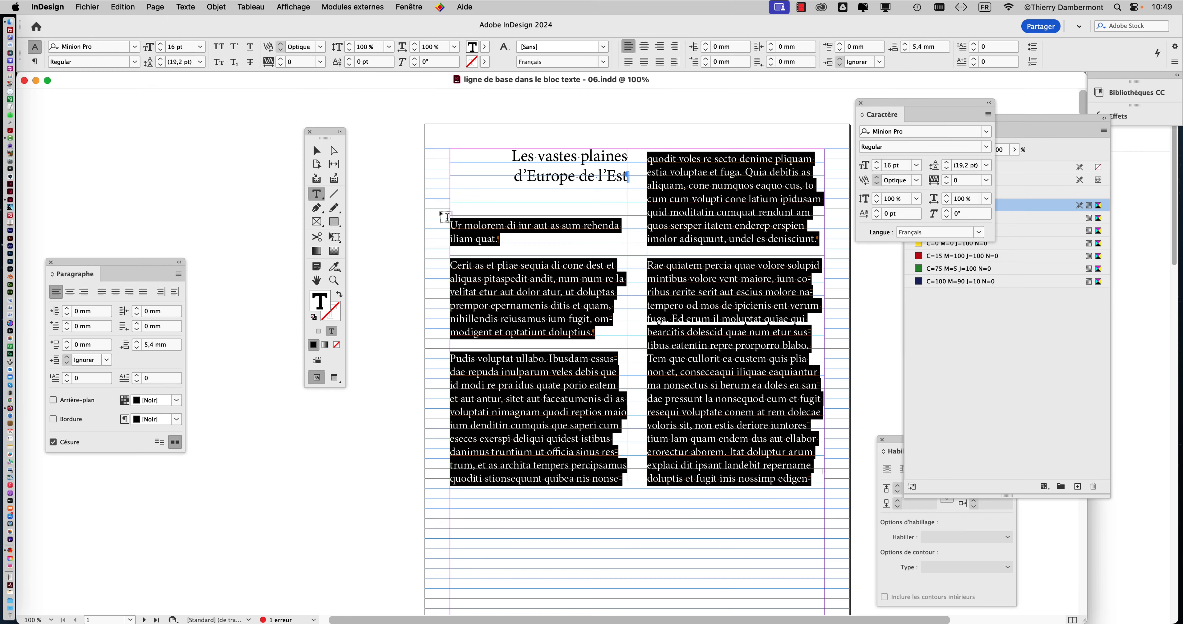
{"action": "left_click_drag", "start_coordinate": [296, 128], "coordinate": [247, 104]}
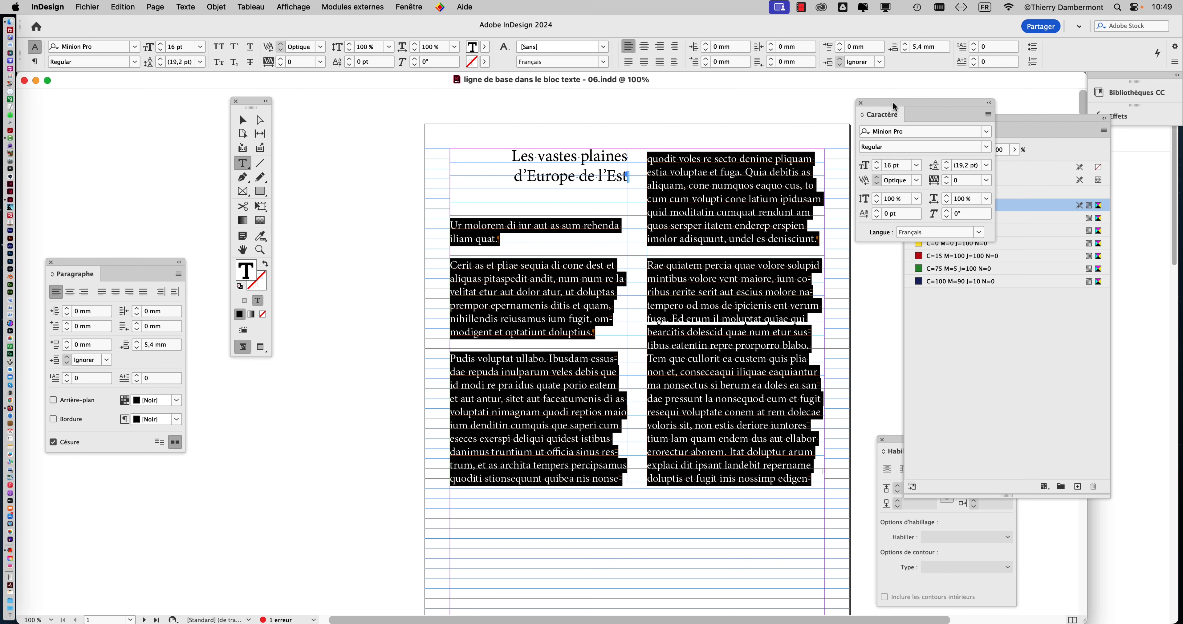
{"action": "left_click_drag", "start_coordinate": [896, 107], "coordinate": [943, 97]}
Bring the Paragraphe panel beside the page and turn off baseline grid alignment for the selected body text.
{"action": "left_click", "coordinate": [195, 7]}
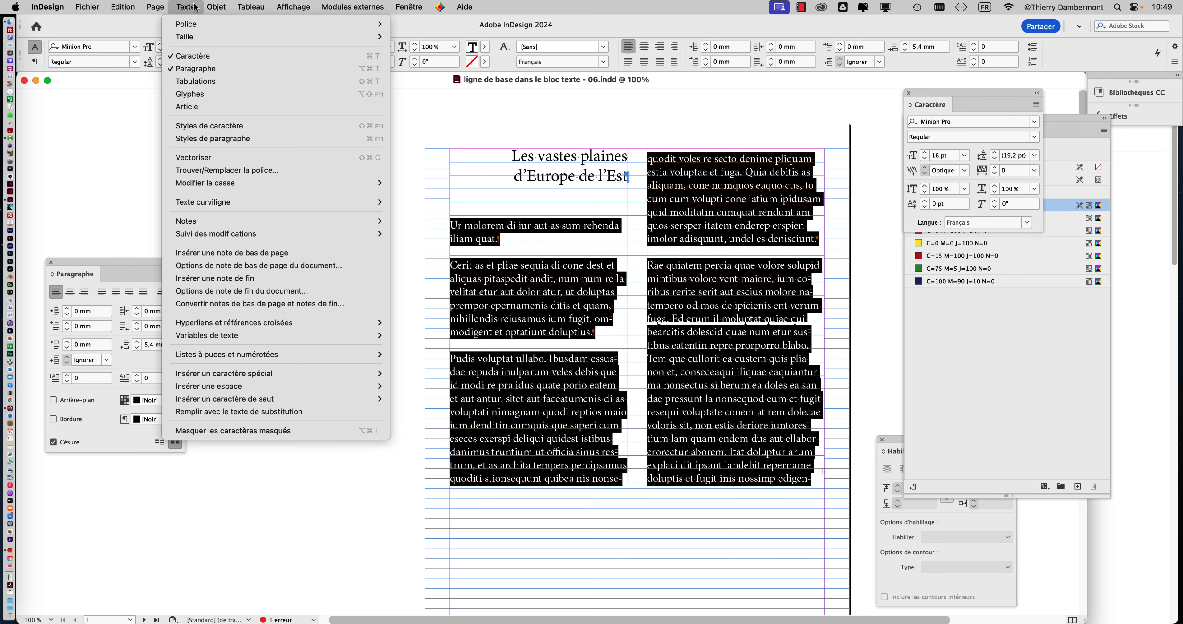
{"action": "left_click", "coordinate": [199, 68]}
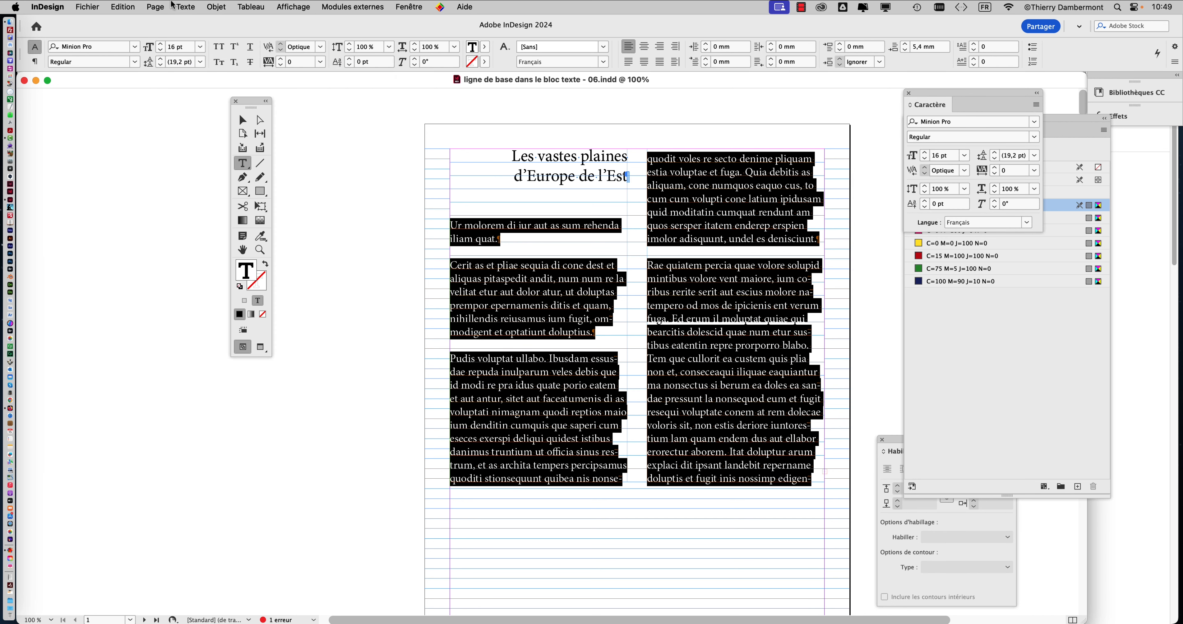
{"action": "left_click", "coordinate": [183, 7]}
{"action": "left_click", "coordinate": [191, 72]}
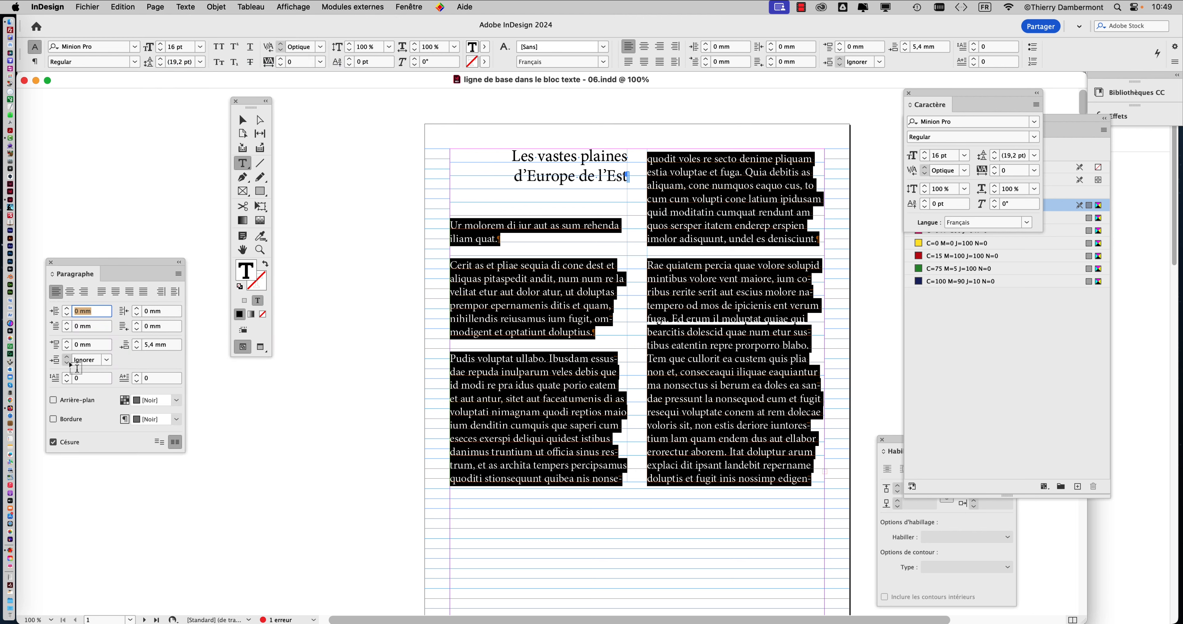
{"action": "left_click_drag", "start_coordinate": [139, 293], "coordinate": [373, 110]}
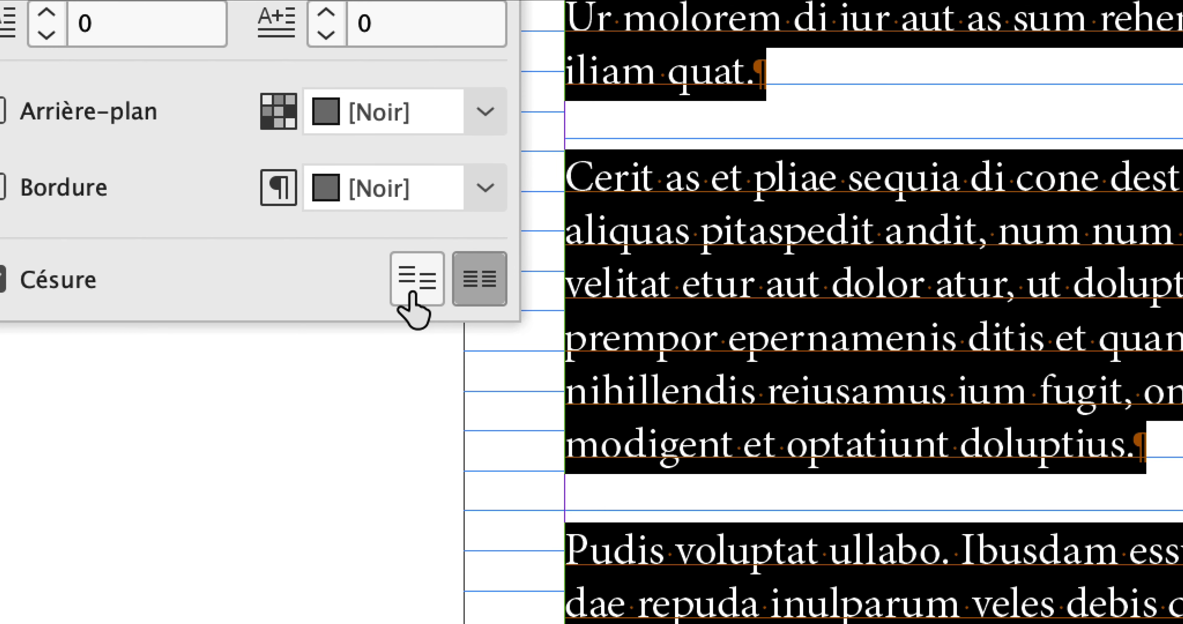
{"action": "left_click", "coordinate": [412, 292]}
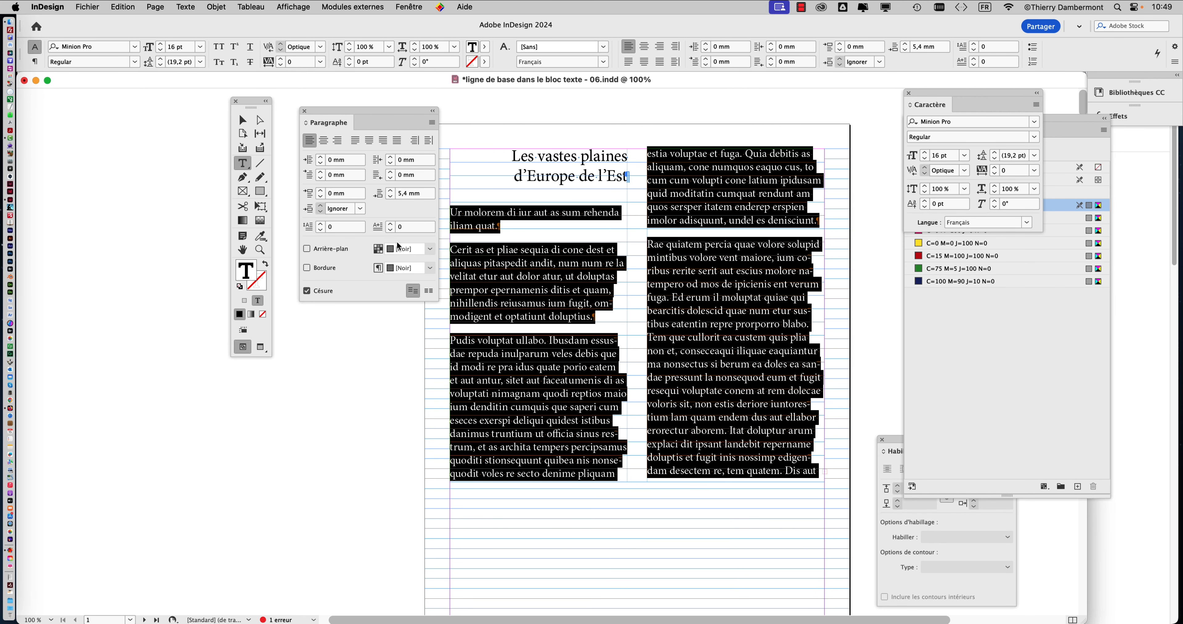
Move the tools and Paragraphe panels clear of the page and switch the document to preview mode.
{"action": "left_click_drag", "start_coordinate": [252, 105], "coordinate": [130, 102]}
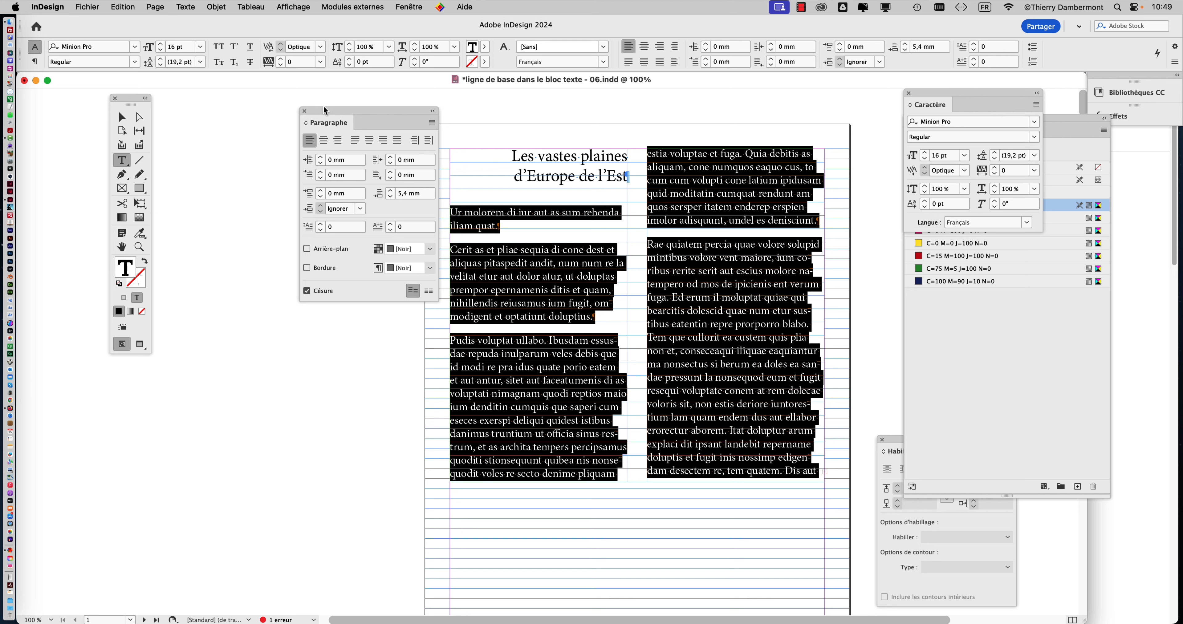
{"action": "left_click_drag", "start_coordinate": [324, 109], "coordinate": [225, 103]}
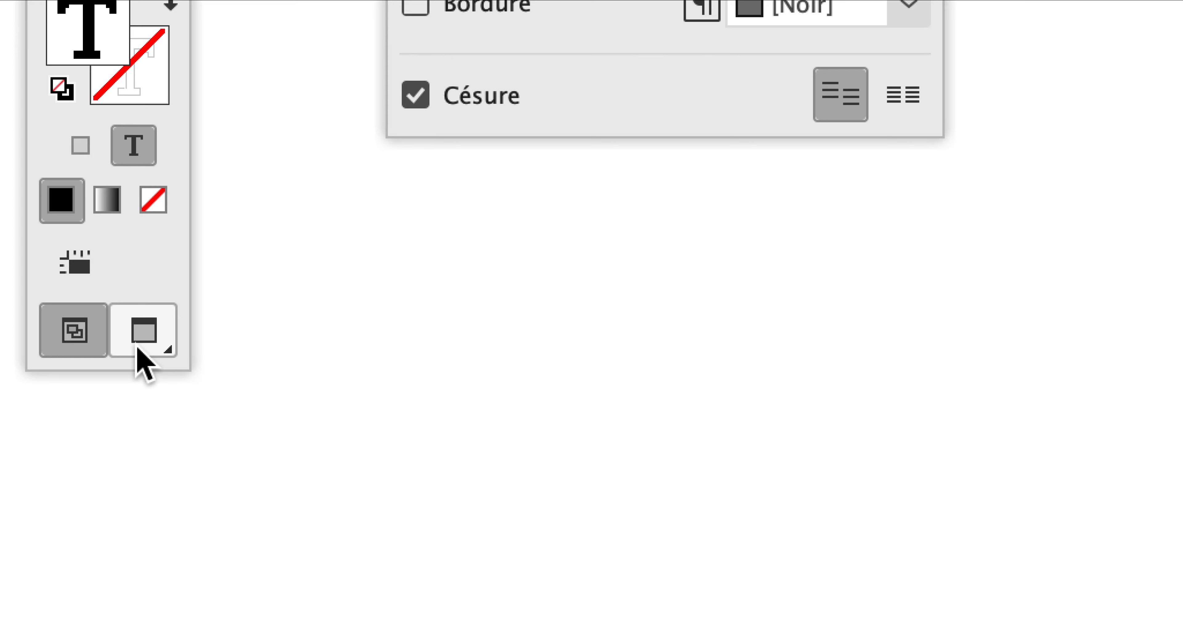
{"action": "left_click", "coordinate": [137, 348]}
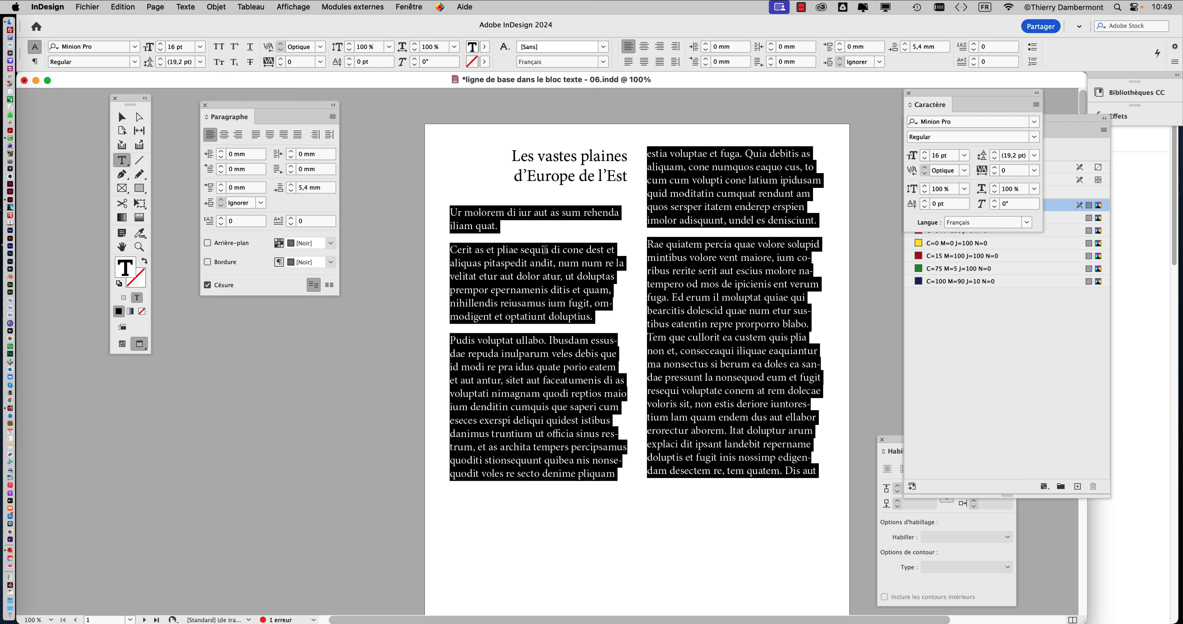
{"action": "left_click", "coordinate": [127, 344]}
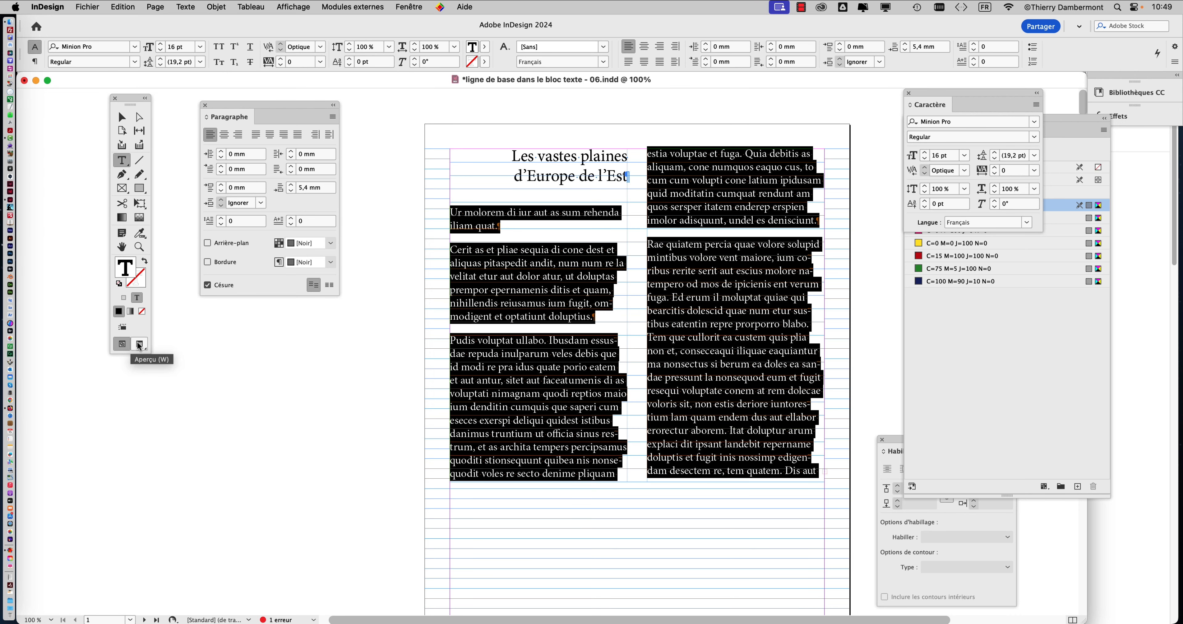
{"action": "left_click", "coordinate": [139, 345]}
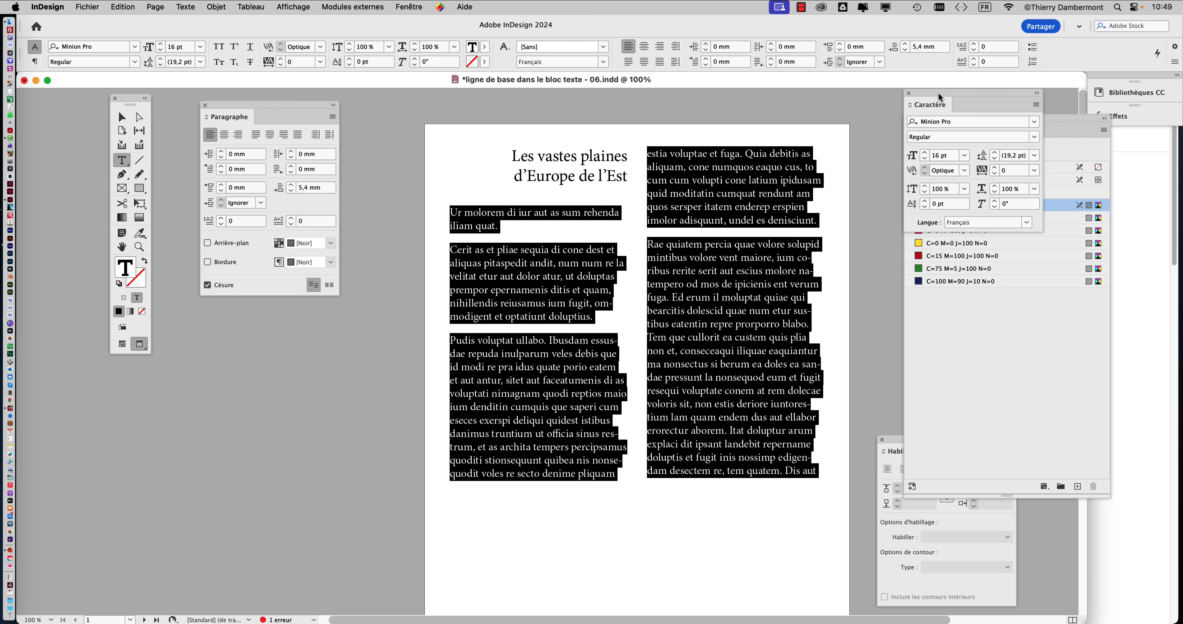
Try leadings up to 24 pt on the selected body text and settle on 23 pt.
{"action": "left_click_drag", "start_coordinate": [935, 102], "coordinate": [694, 252]}
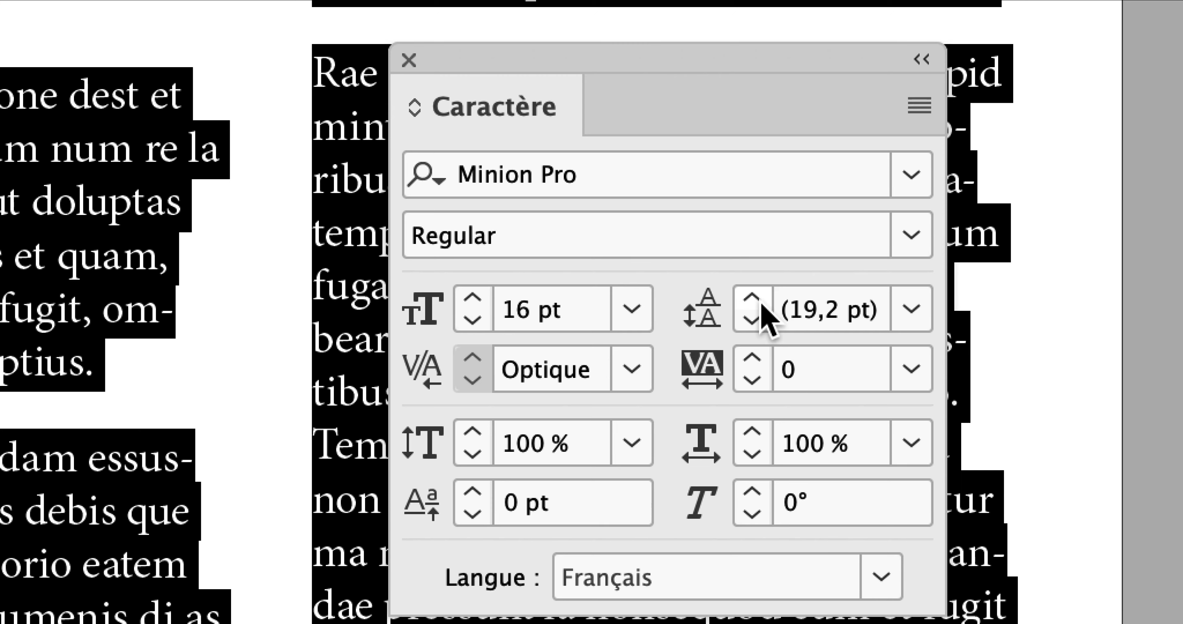
{"action": "left_click", "coordinate": [761, 304]}
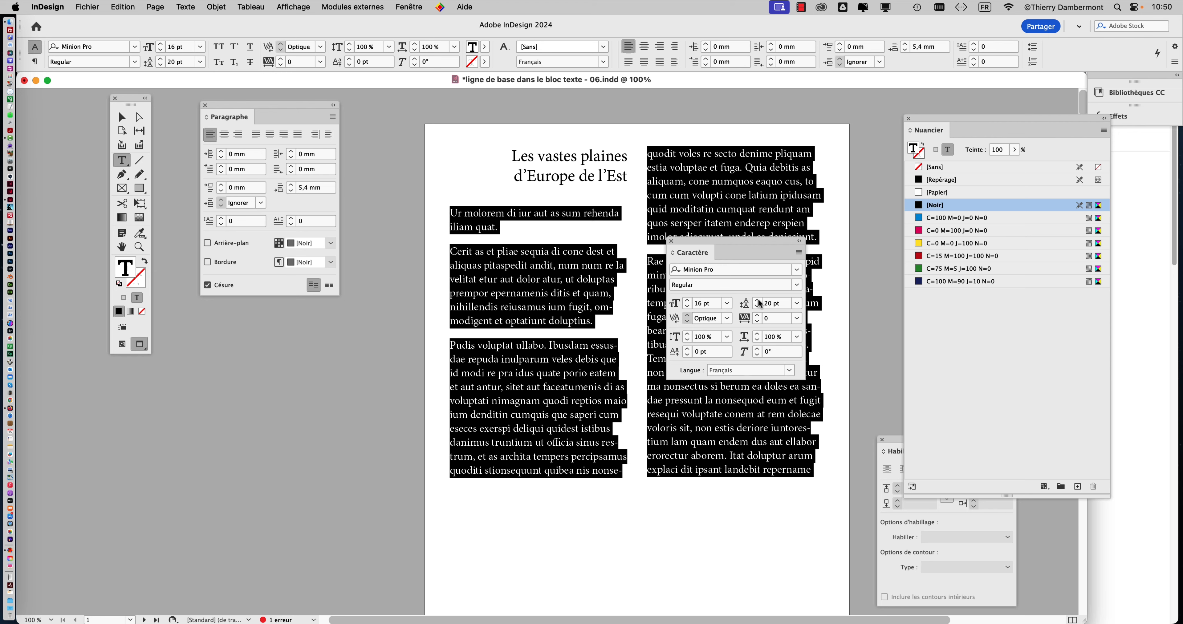
{"action": "left_click", "coordinate": [760, 304]}
{"action": "left_click", "coordinate": [760, 304]}
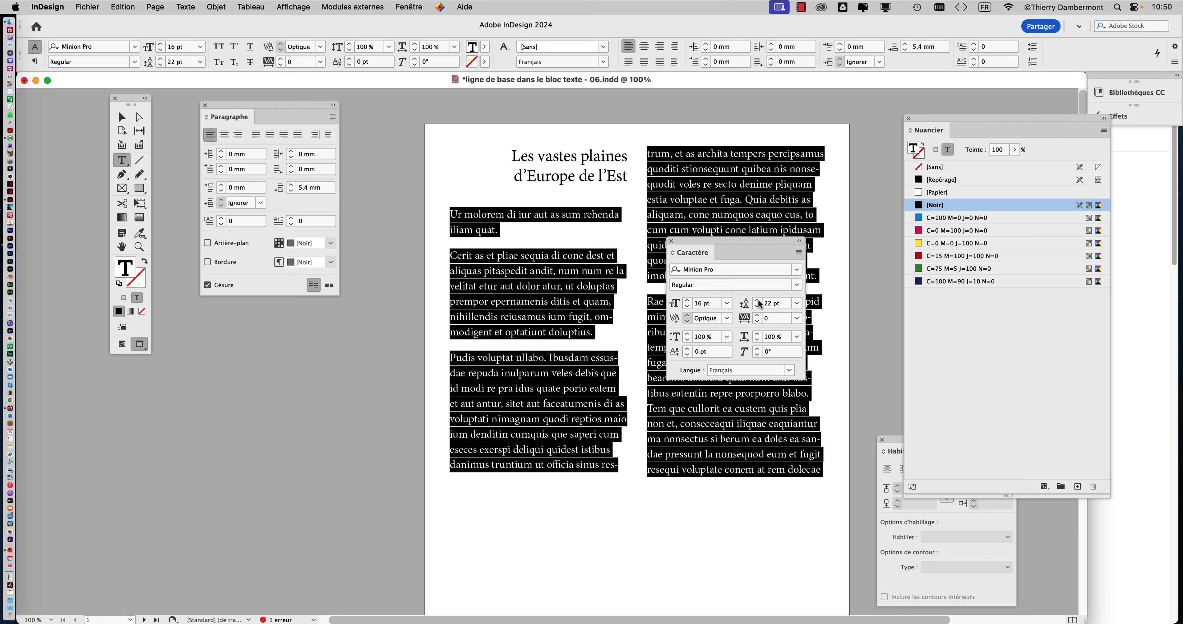
{"action": "left_click", "coordinate": [757, 301]}
{"action": "left_click", "coordinate": [757, 306]}
{"action": "left_click", "coordinate": [757, 306]}
{"action": "left_click", "coordinate": [758, 302]}
{"action": "left_click", "coordinate": [757, 302]}
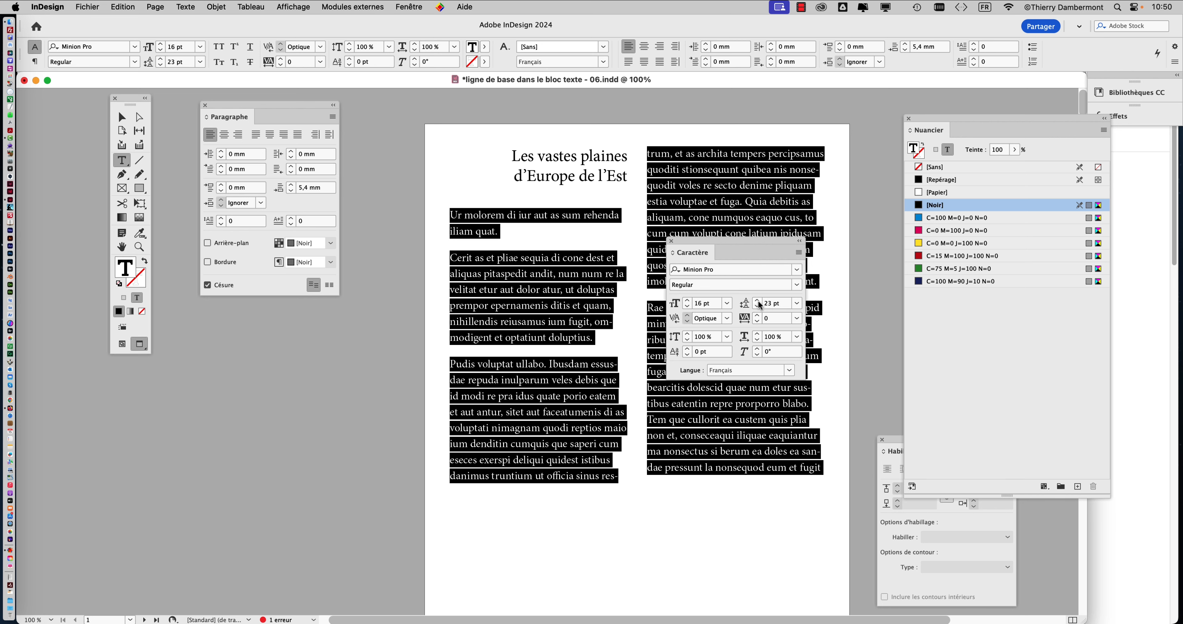
{"action": "left_click", "coordinate": [759, 301]}
{"action": "left_click", "coordinate": [757, 300]}
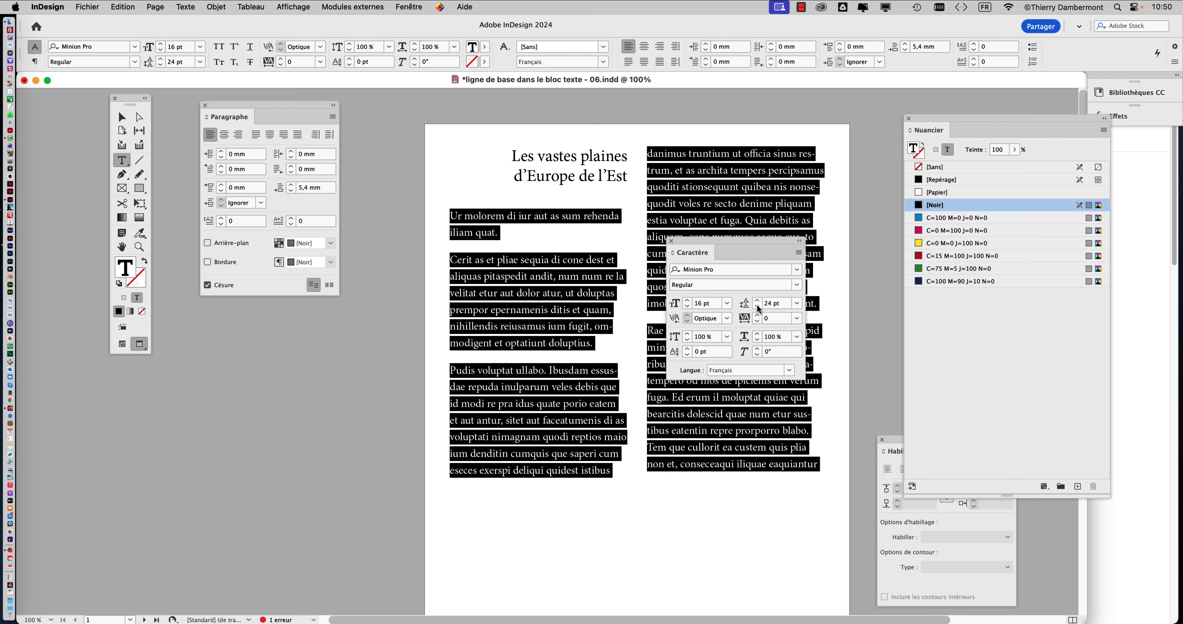
{"action": "left_click", "coordinate": [757, 306]}
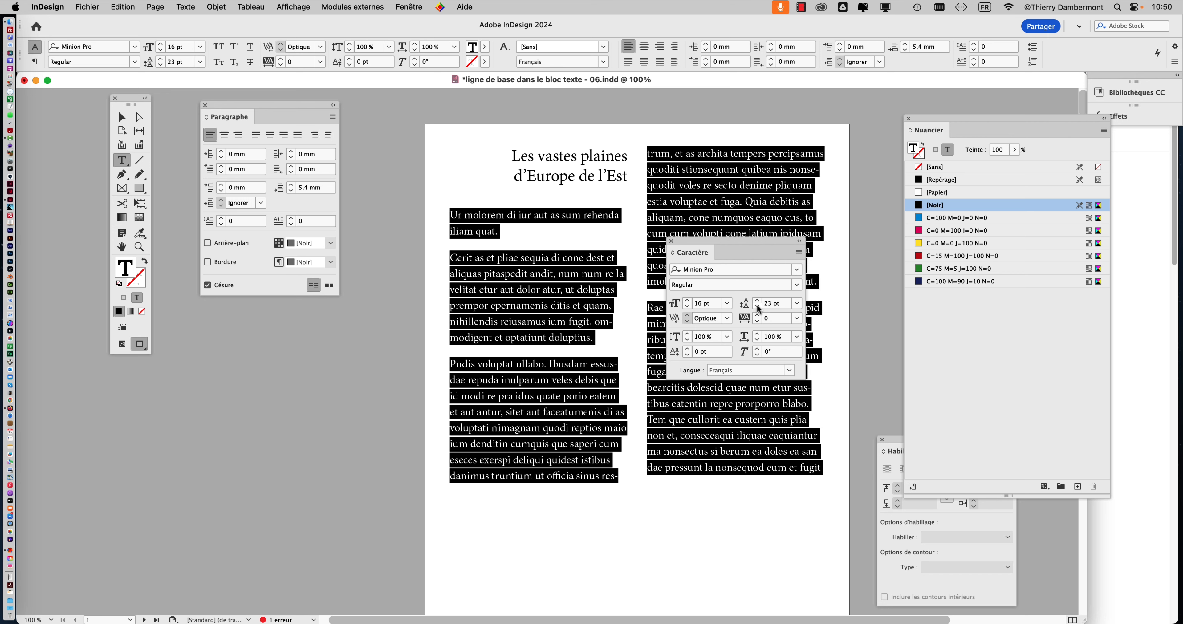
Move the Caractère panel off the page and deselect the text frame to view the layout.
{"action": "left_click", "coordinate": [122, 117]}
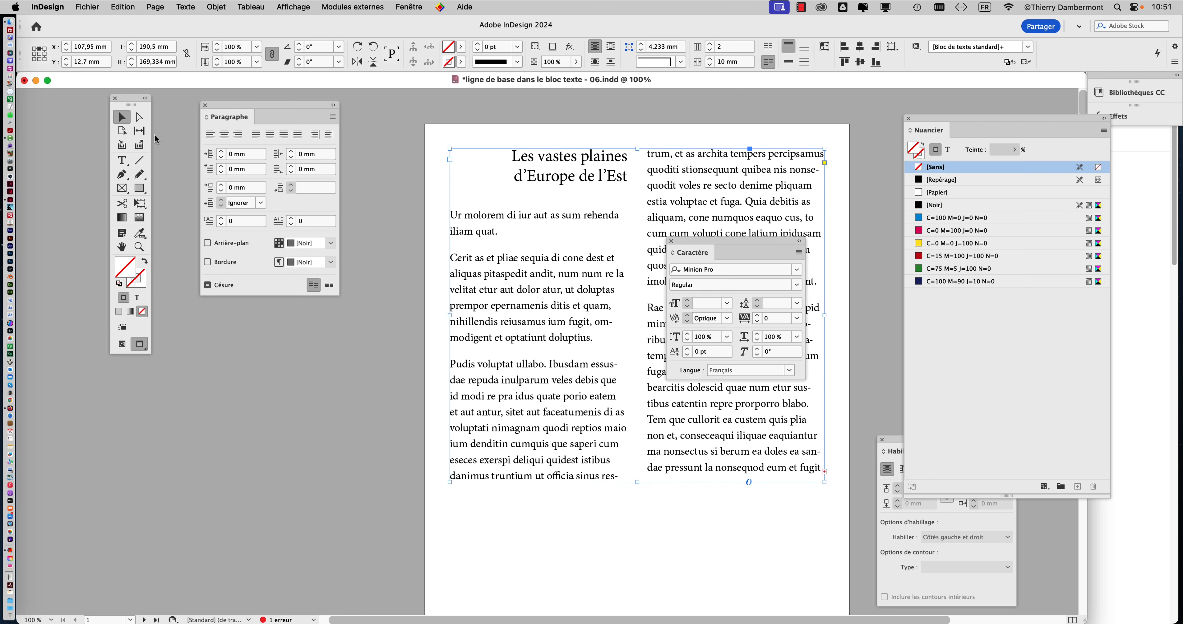
{"action": "left_click_drag", "start_coordinate": [686, 245], "coordinate": [288, 359]}
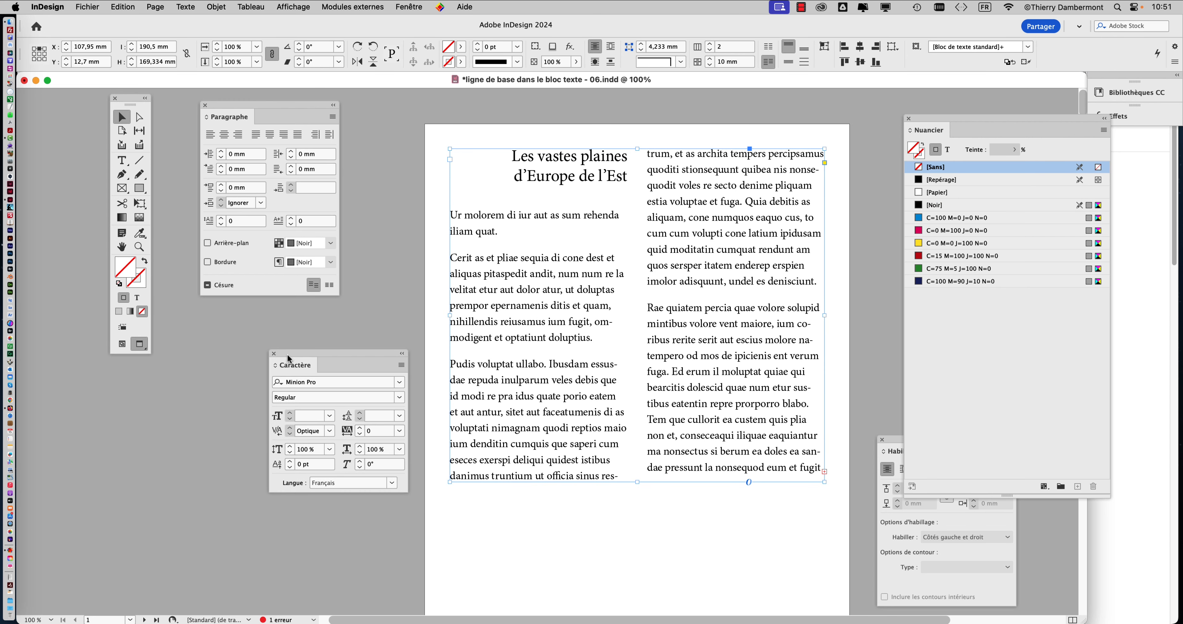
{"action": "left_click", "coordinate": [383, 310]}
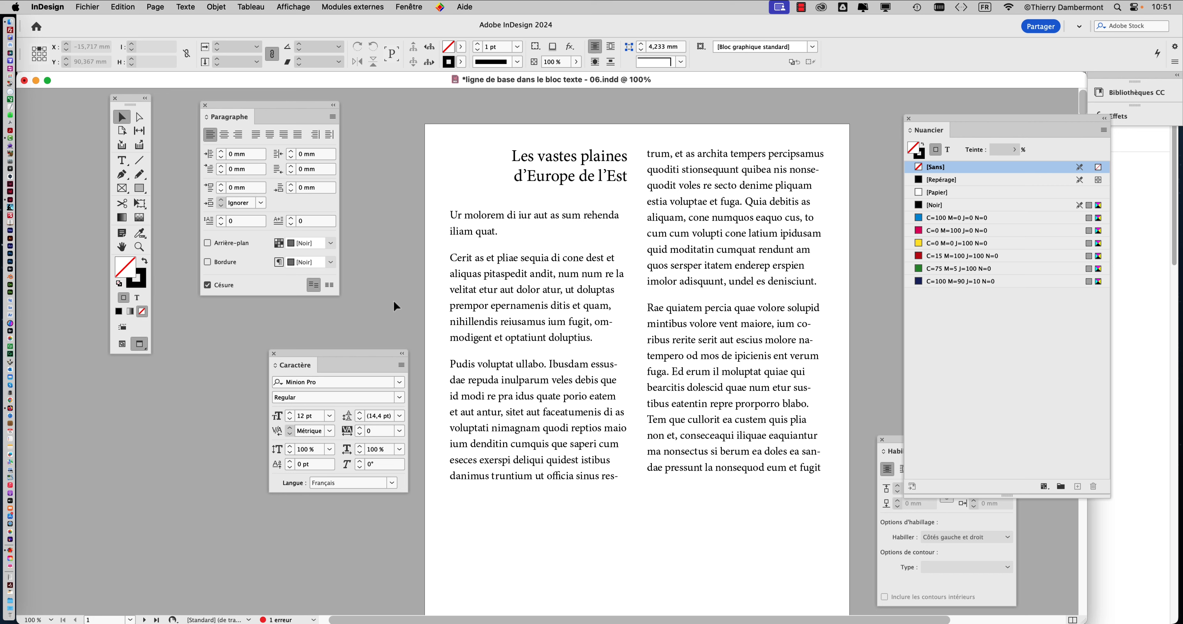
Place the text cursor in the "Cerit as et pliae" paragraph and check its leading in the Caractère panel.
{"action": "left_click", "coordinate": [122, 161]}
{"action": "left_click_drag", "start_coordinate": [131, 105], "coordinate": [381, 115]}
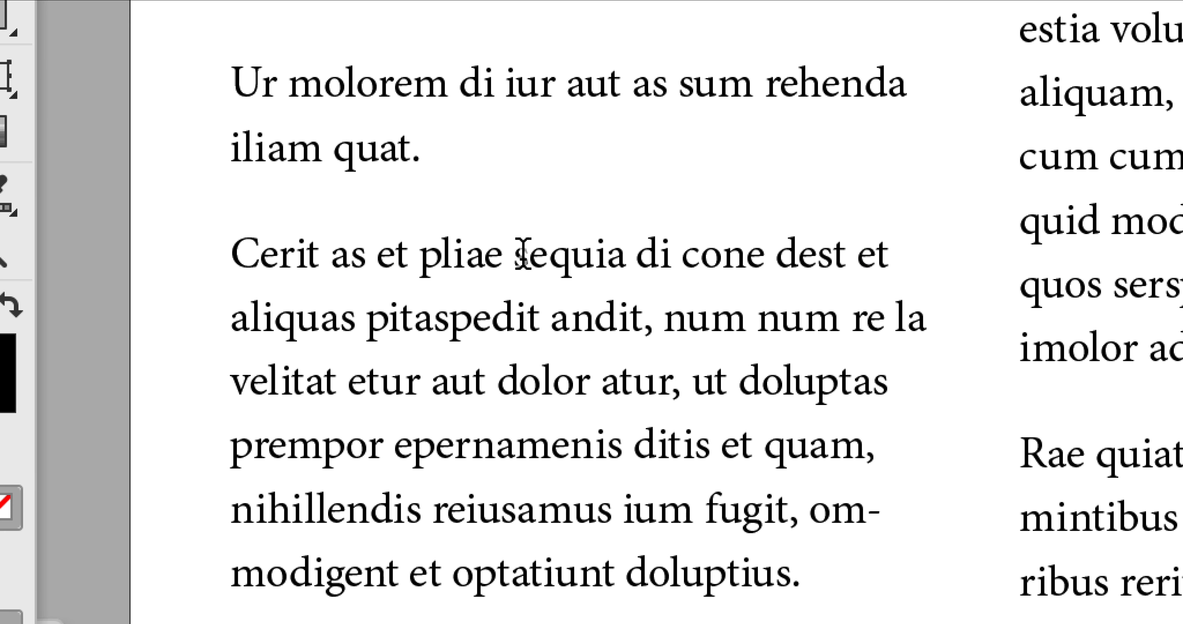
{"action": "left_click", "coordinate": [522, 255]}
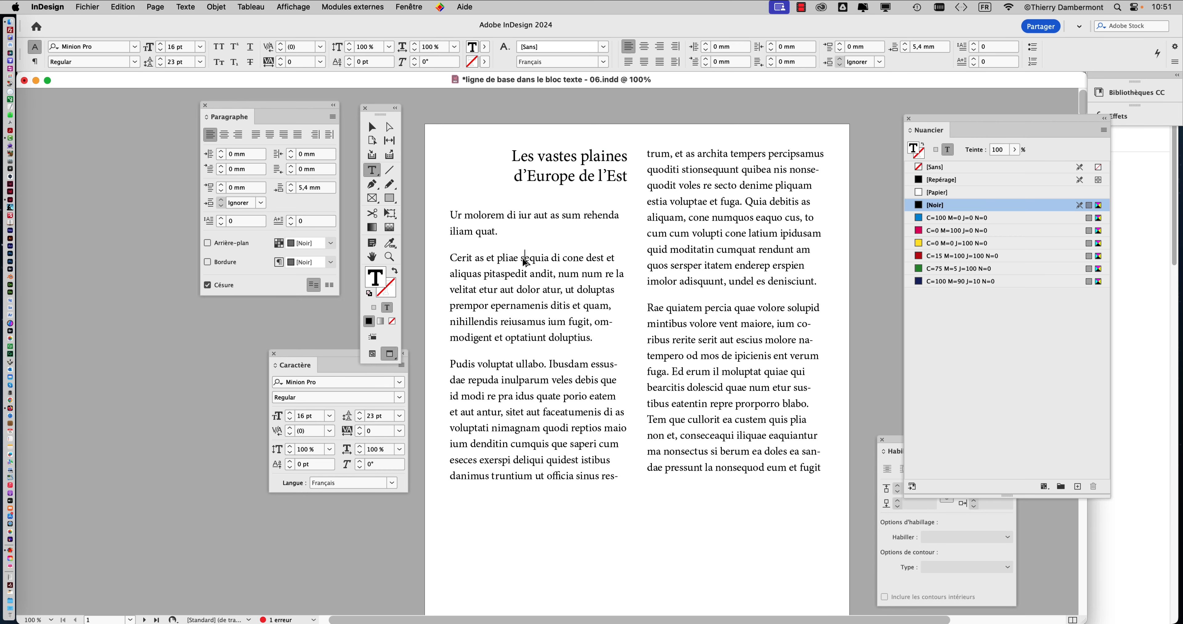
{"action": "left_click_drag", "start_coordinate": [322, 371], "coordinate": [648, 117]}
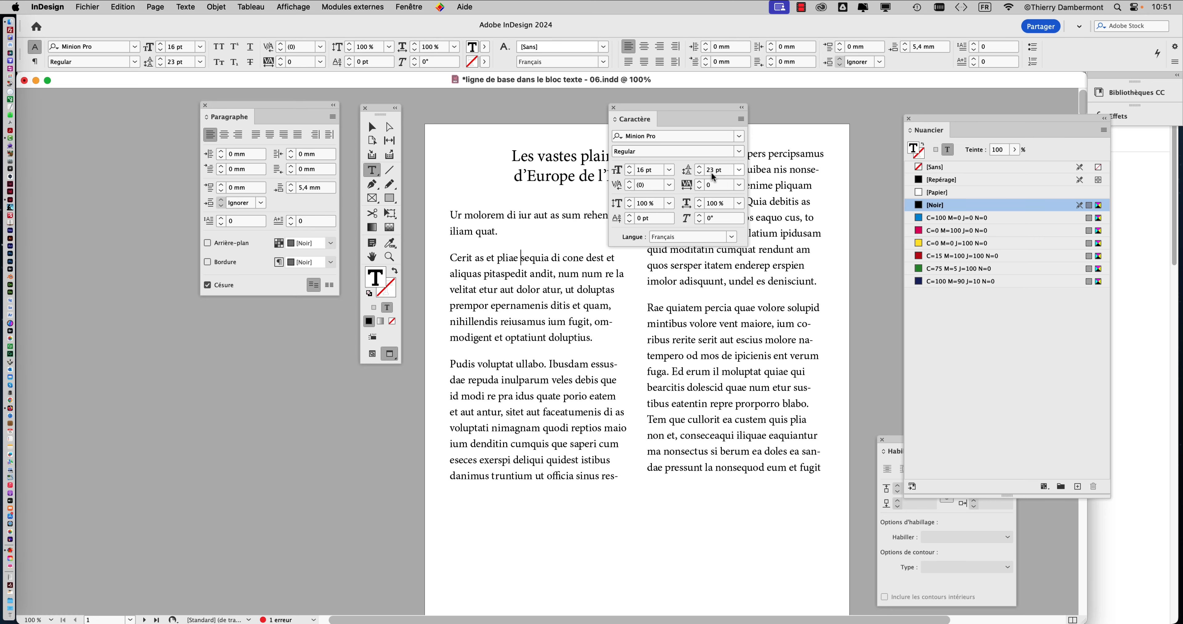
{"action": "left_click_drag", "start_coordinate": [681, 107], "coordinate": [125, 161]}
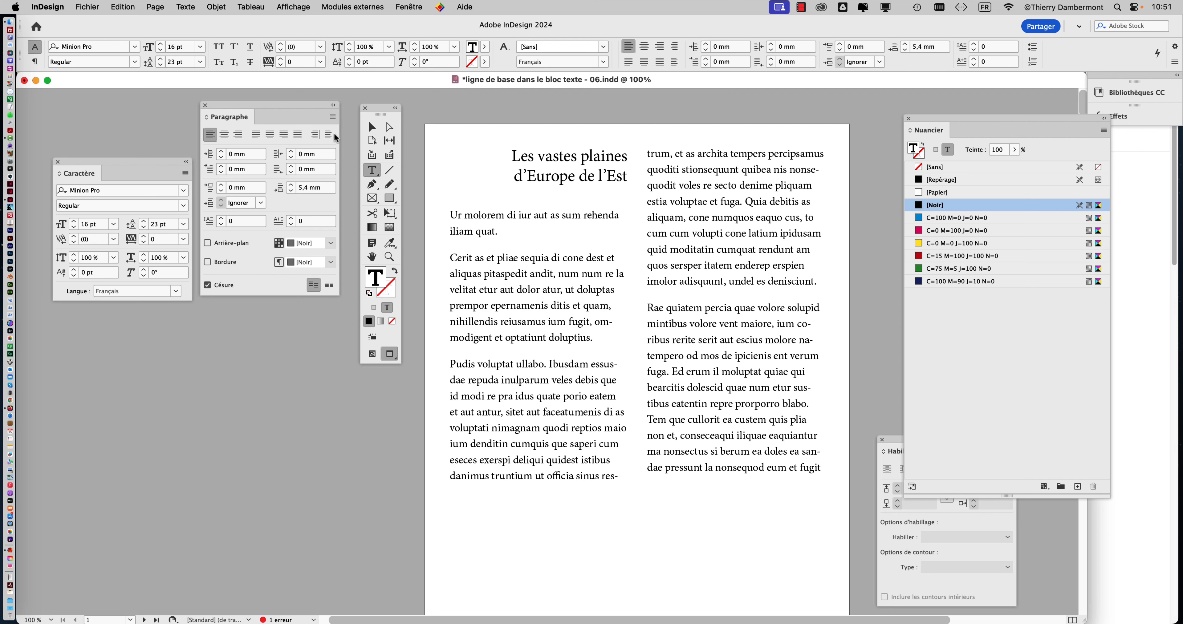
Select the text frame, set its custom baseline grid increment to 23 pt, and move the tools panel away from the page.
{"action": "key", "text": "Escape"}
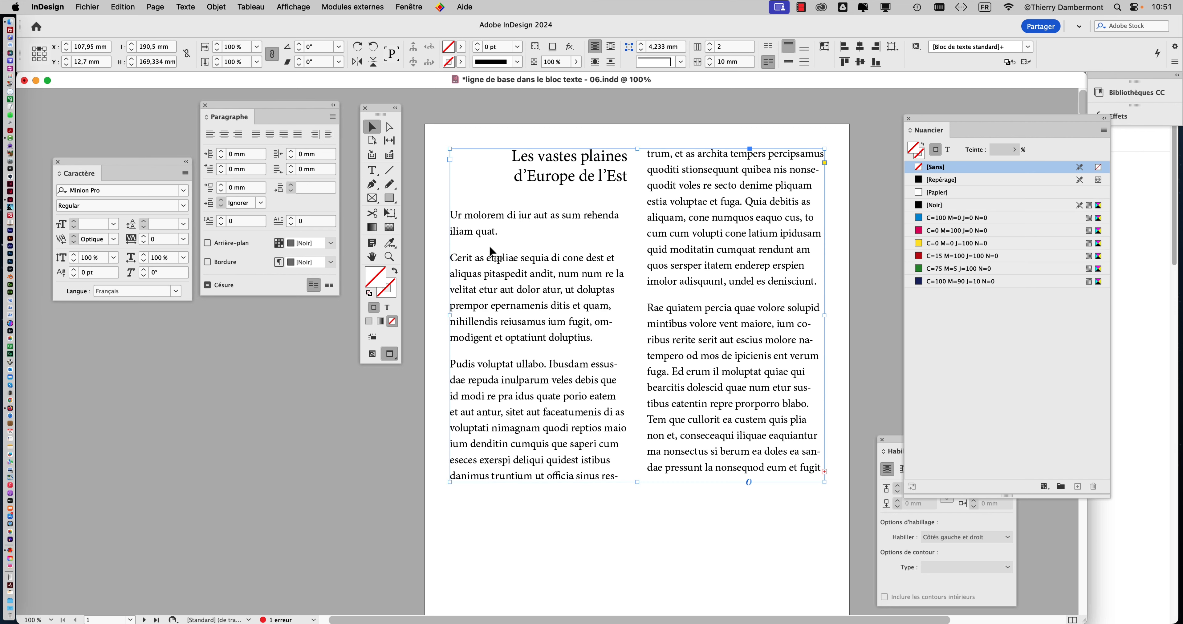
{"action": "key", "text": "super+b"}
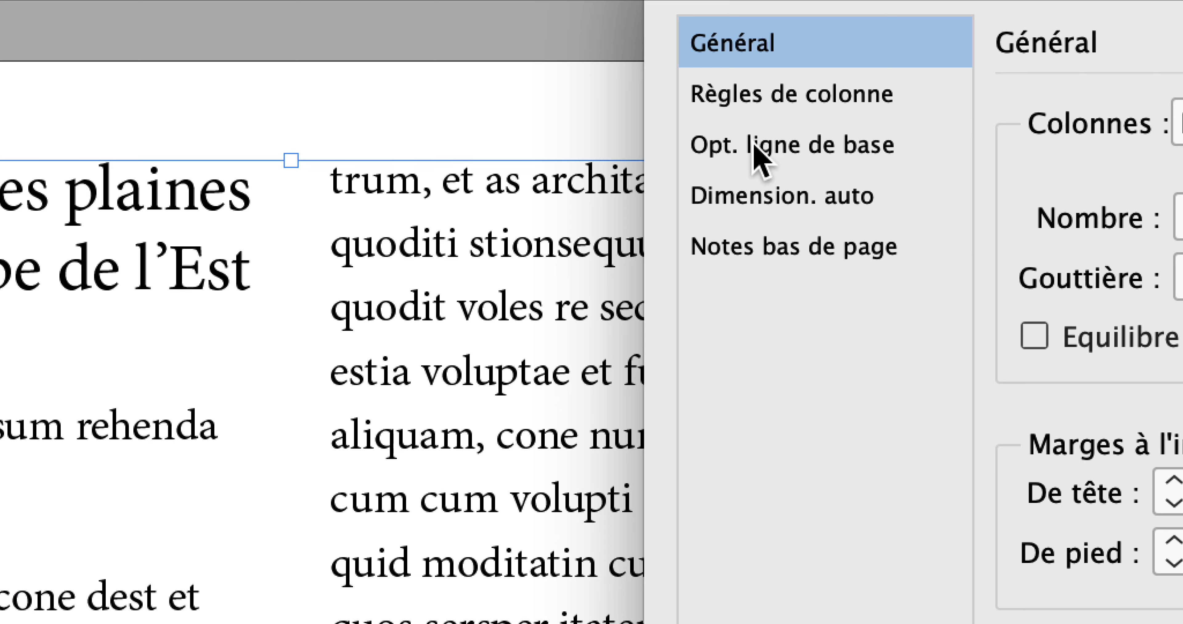
{"action": "left_click", "coordinate": [756, 149]}
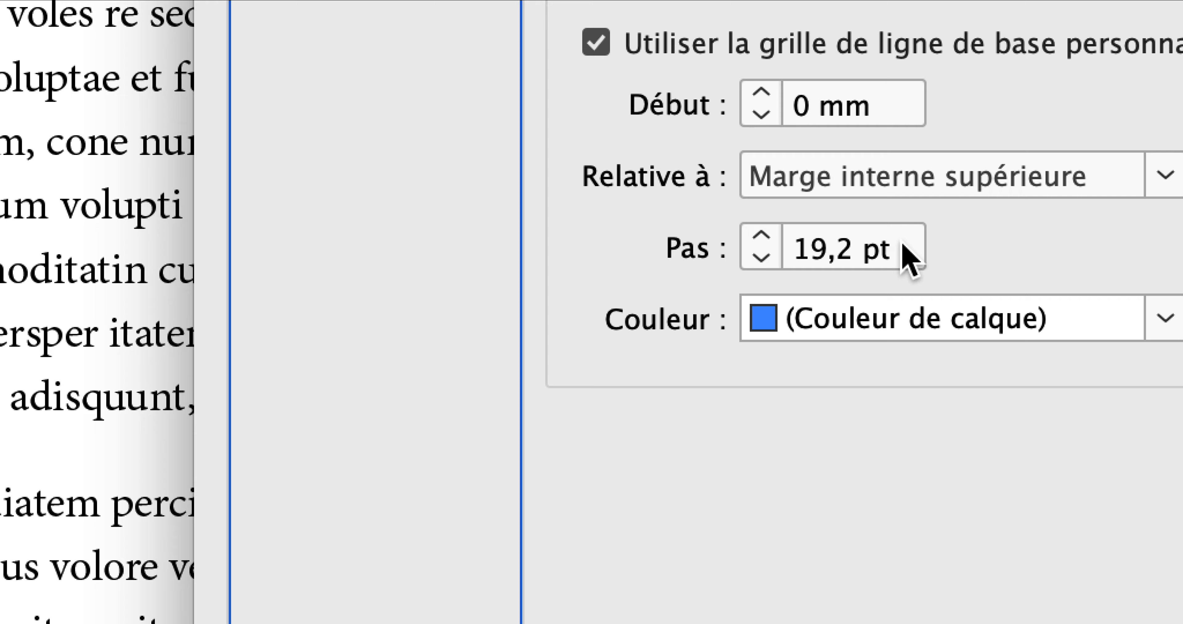
{"action": "left_click_drag", "start_coordinate": [903, 245], "coordinate": [872, 244]}
{"action": "type", "text": "23"}
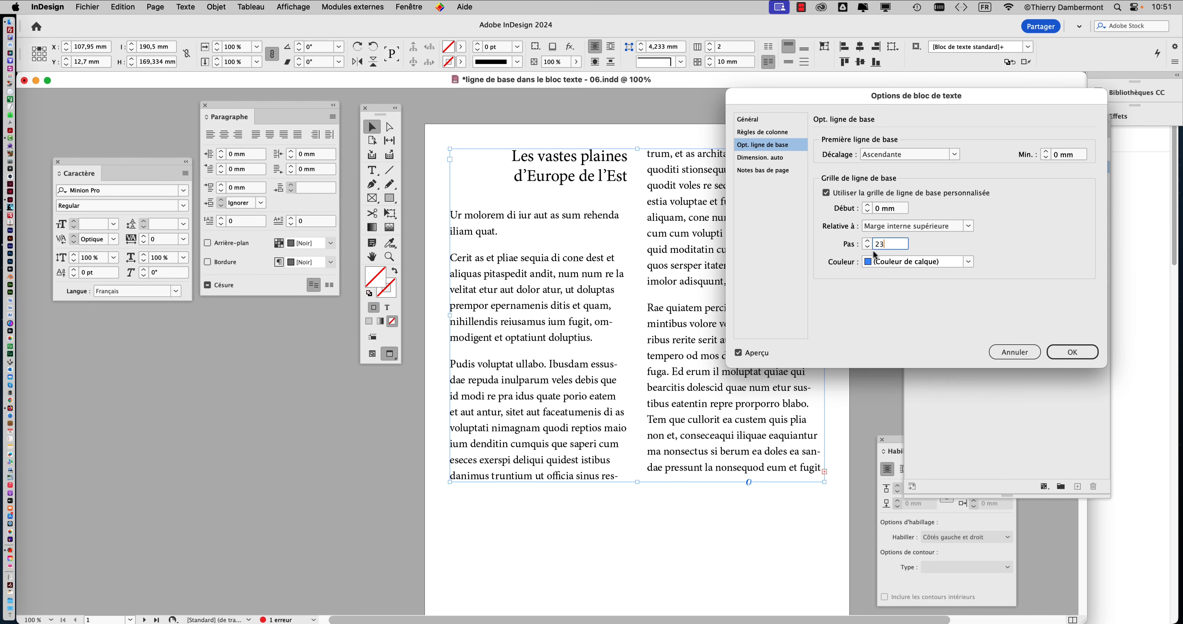
{"action": "left_click", "coordinate": [1073, 352]}
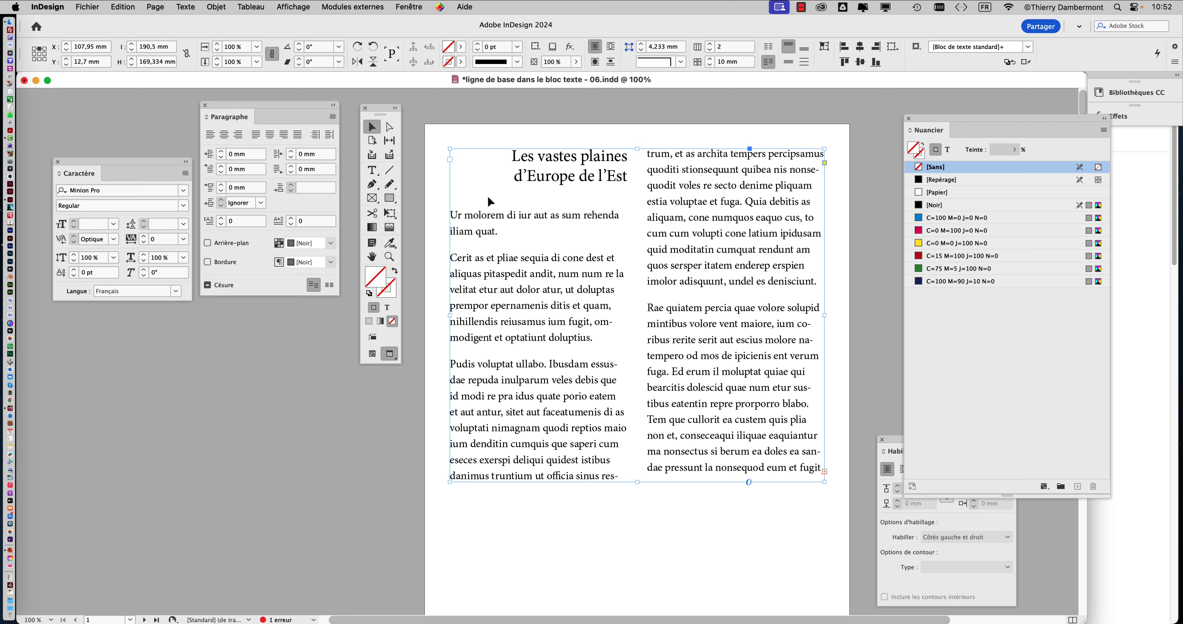
{"action": "left_click_drag", "start_coordinate": [377, 111], "coordinate": [83, 322]}
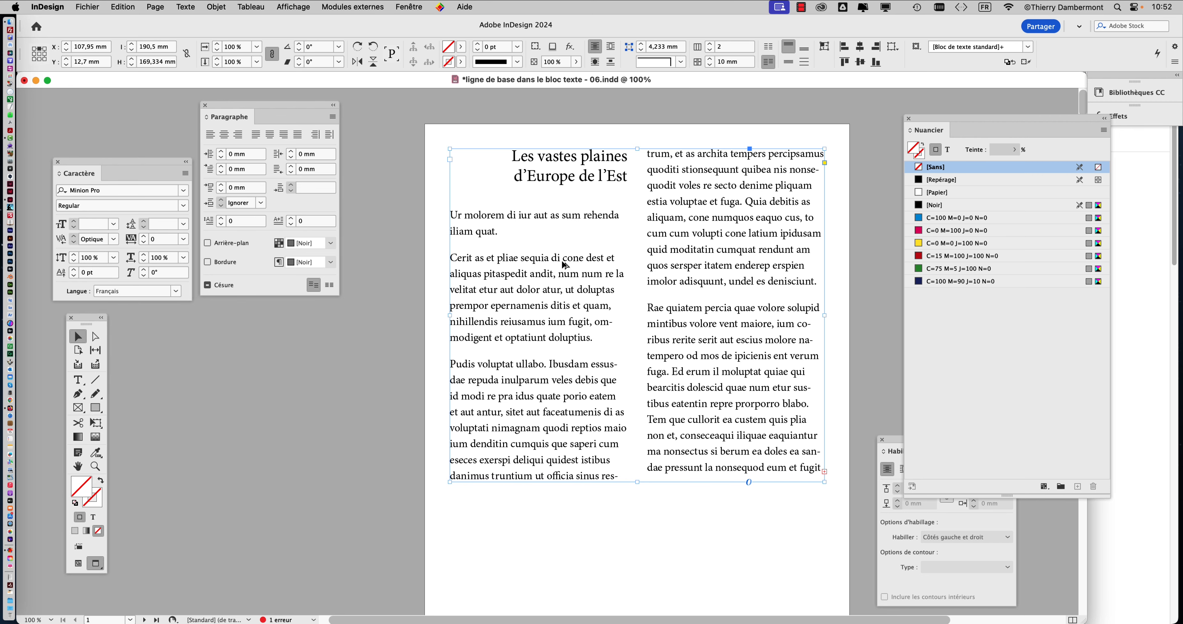